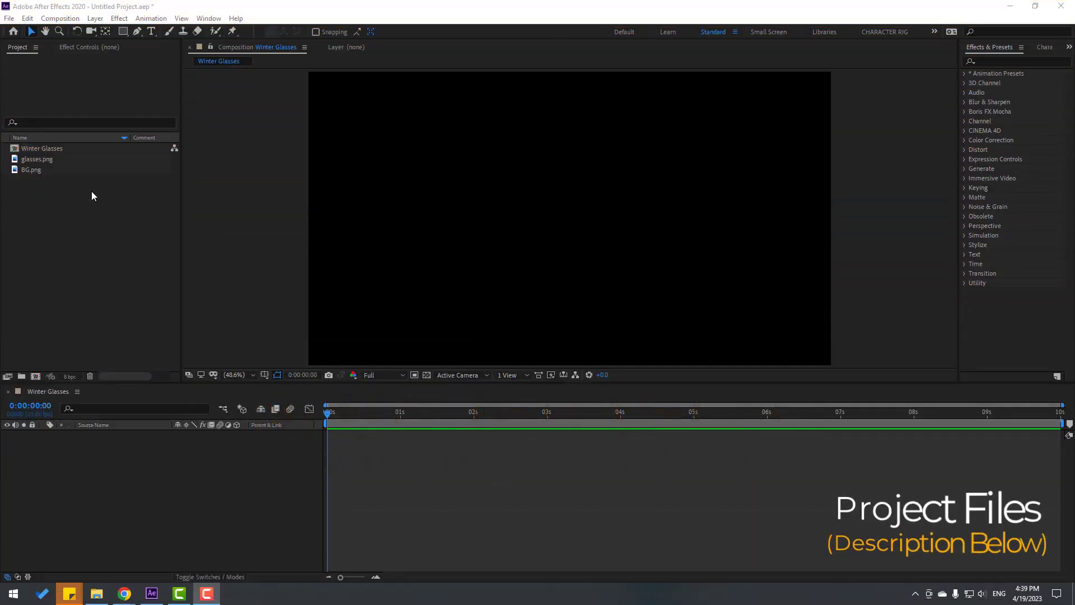
Step: Add glasses.png to the composition and scale it up to fill the frame
{"action": "left_click_drag", "start_coordinate": [44, 159], "coordinate": [146, 488]}
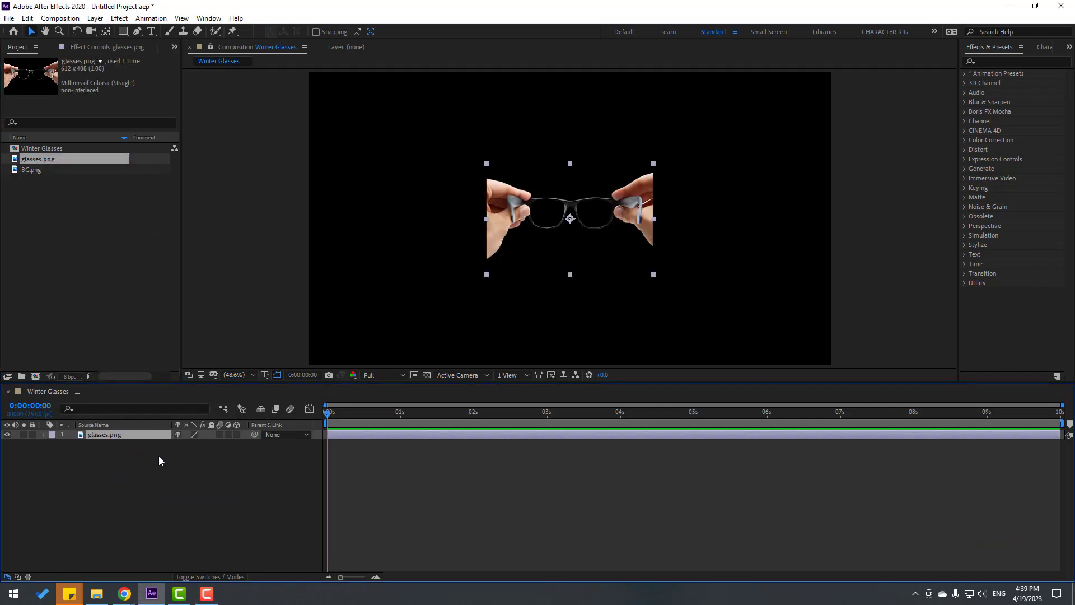
{"action": "key", "text": "s"}
{"action": "left_click_drag", "start_coordinate": [190, 444], "coordinate": [290, 429]}
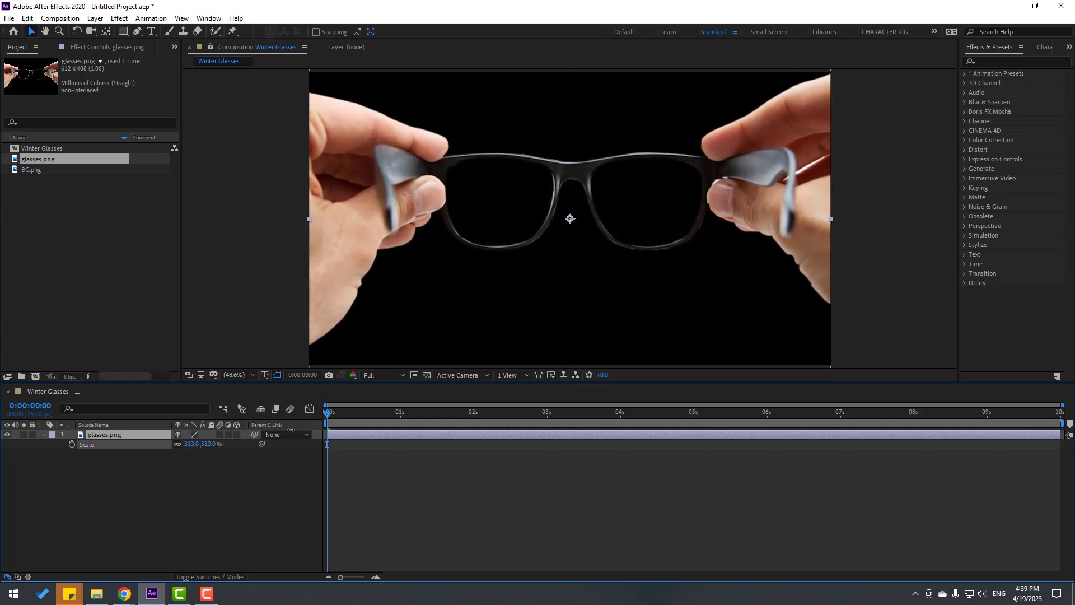
{"action": "left_click", "coordinate": [224, 482]}
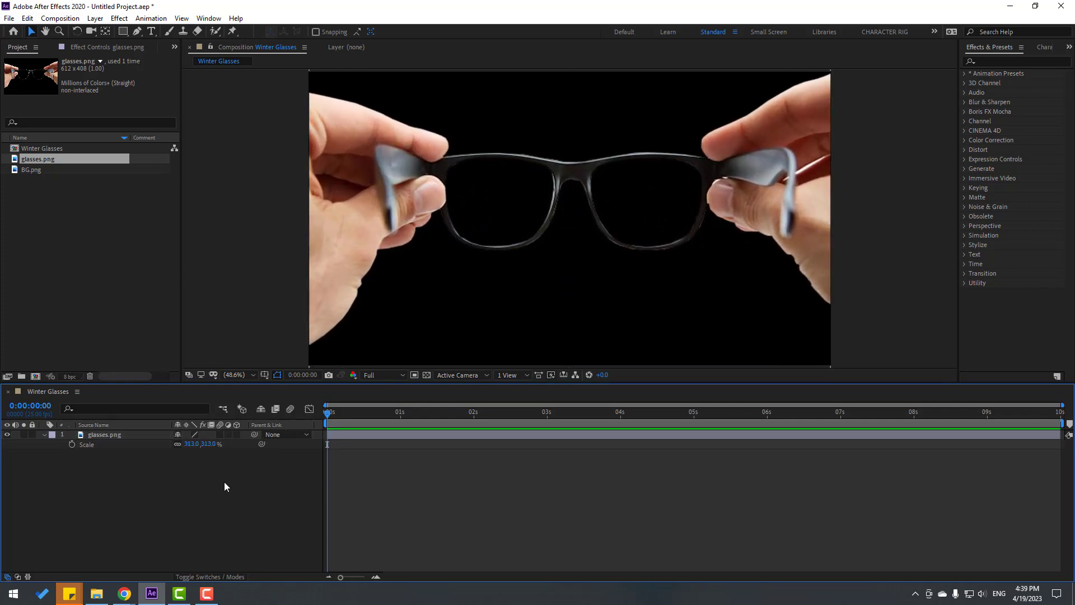
{"action": "left_click", "coordinate": [44, 435]}
Step: Add BG.png beneath the glasses and scale it to 163% to fill the frame
{"action": "left_click", "coordinate": [32, 172]}
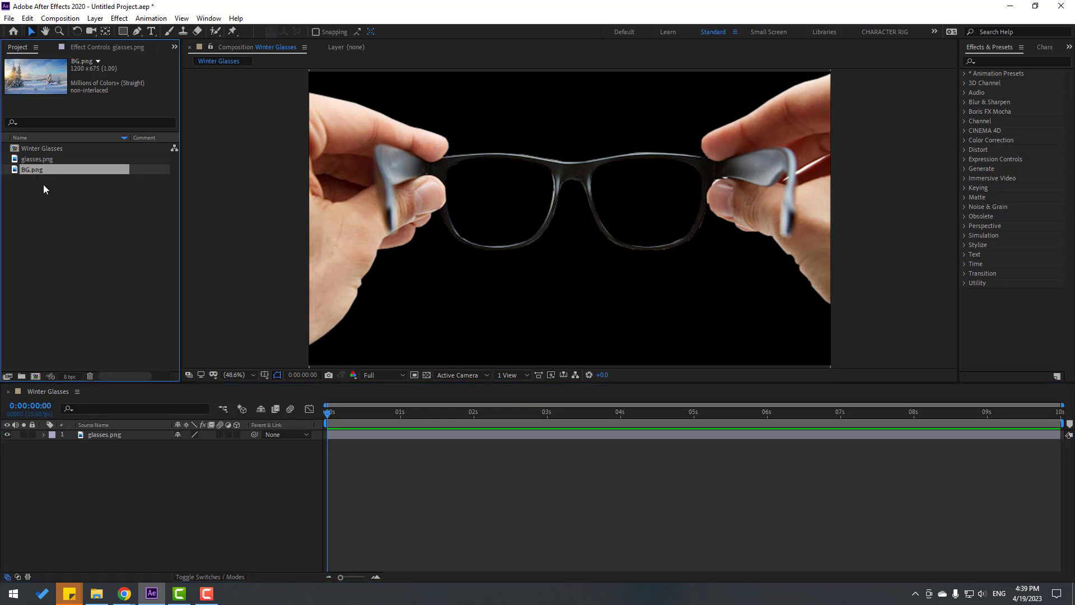
{"action": "left_click_drag", "start_coordinate": [67, 194], "coordinate": [134, 492]}
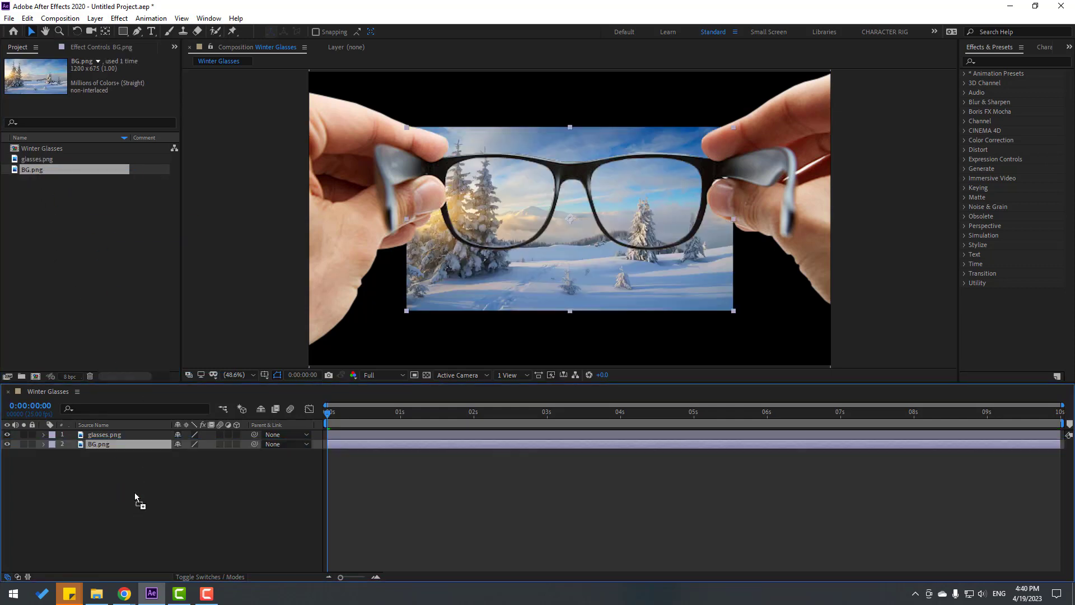
{"action": "key", "text": "s"}
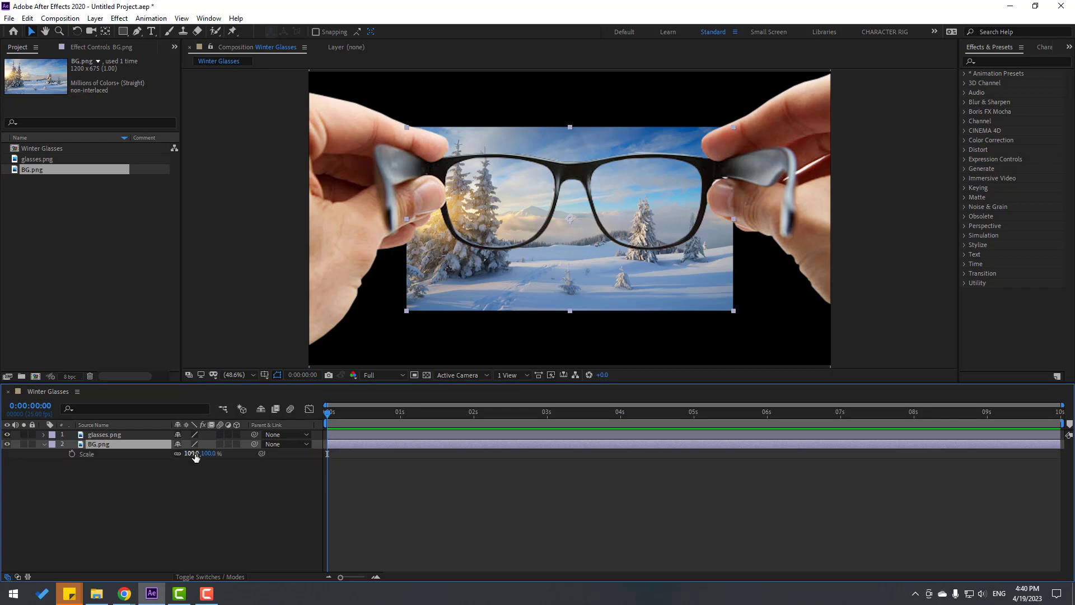
{"action": "left_click_drag", "start_coordinate": [190, 454], "coordinate": [227, 455]}
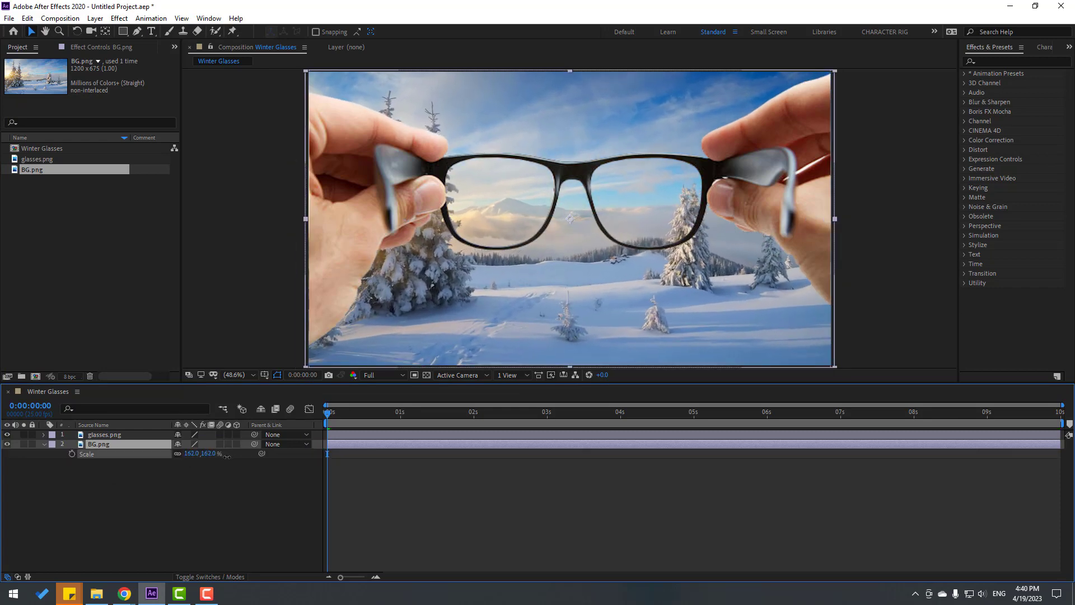
{"action": "left_click", "coordinate": [45, 444]}
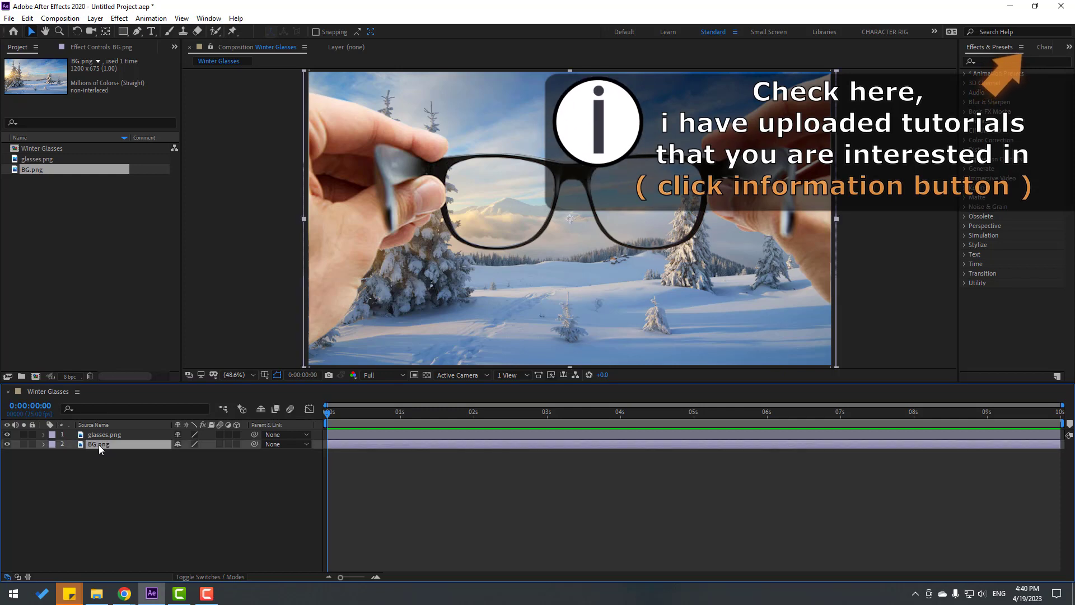
Step: Duplicate BG.png with Ctrl+D and rename the upper copy 'bg_for_glass'
{"action": "key", "text": "ctrl+d"}
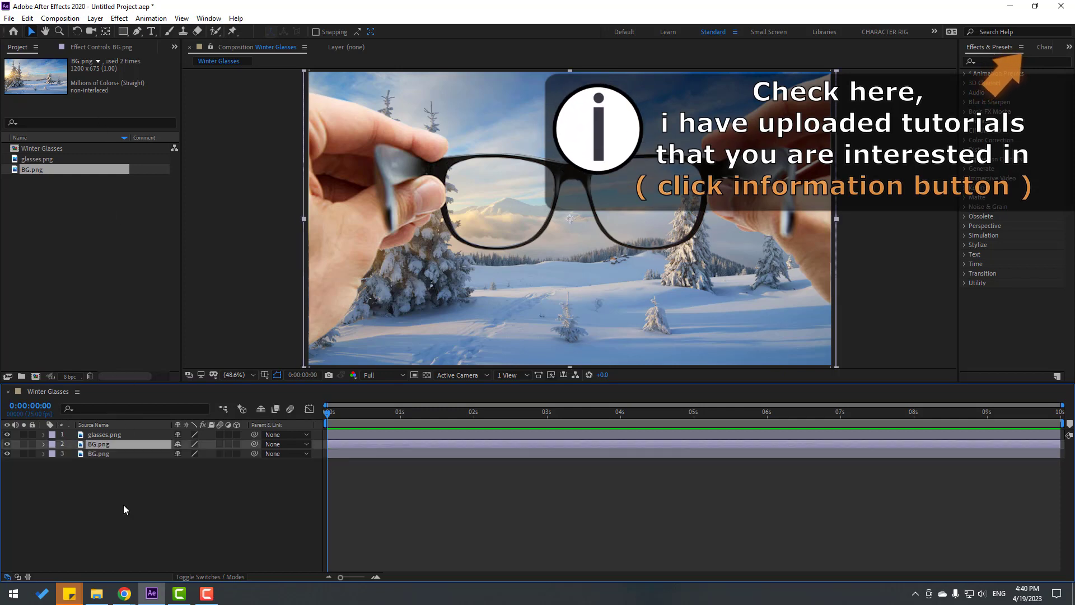
{"action": "key", "text": "Return"}
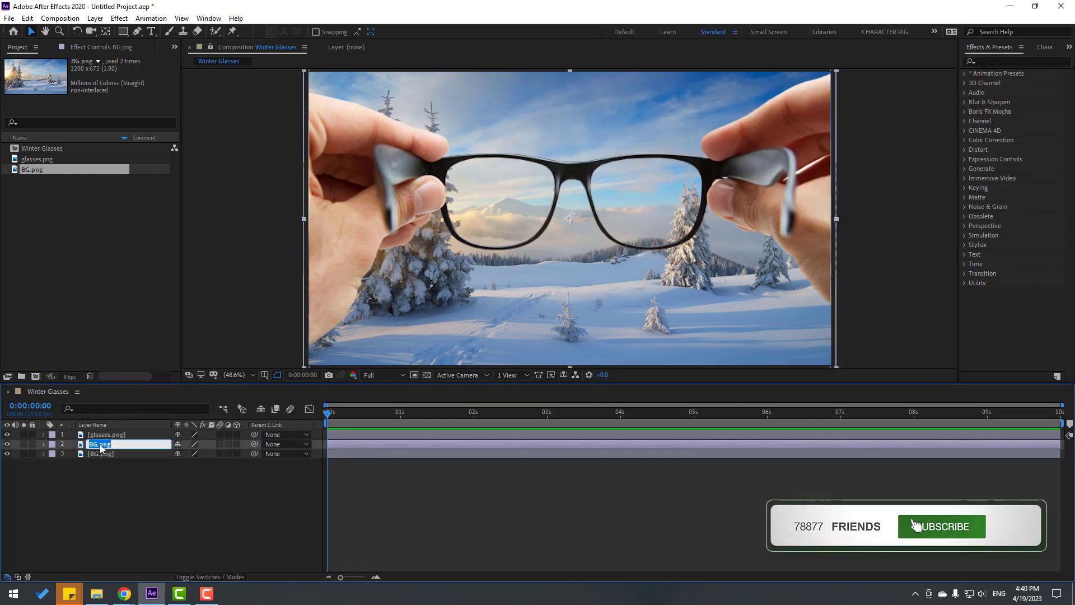
{"action": "type", "text": "bg_for_glass"}
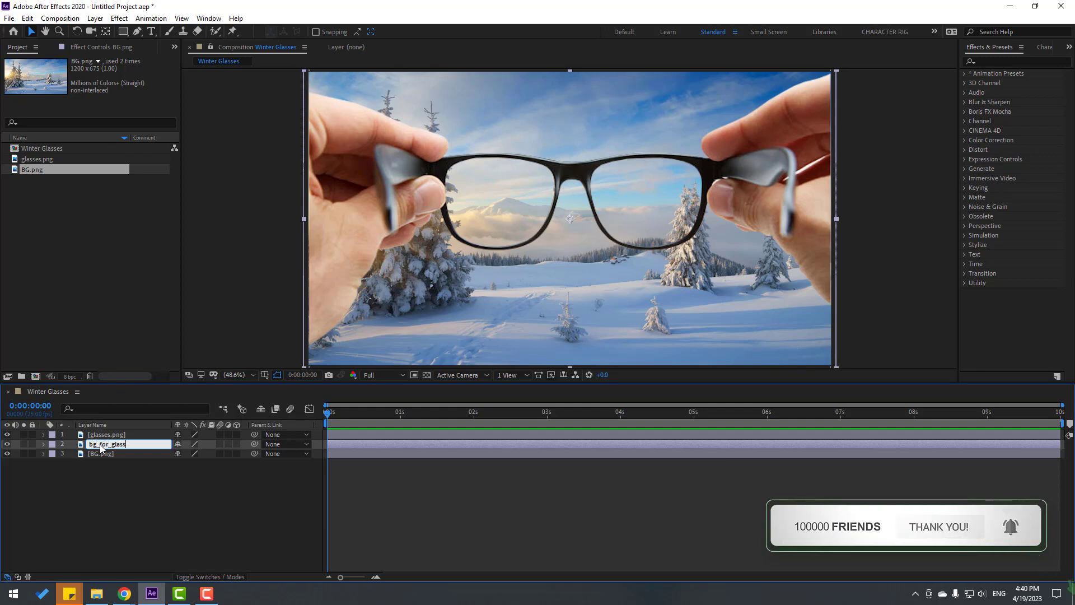
{"action": "key", "text": "Return"}
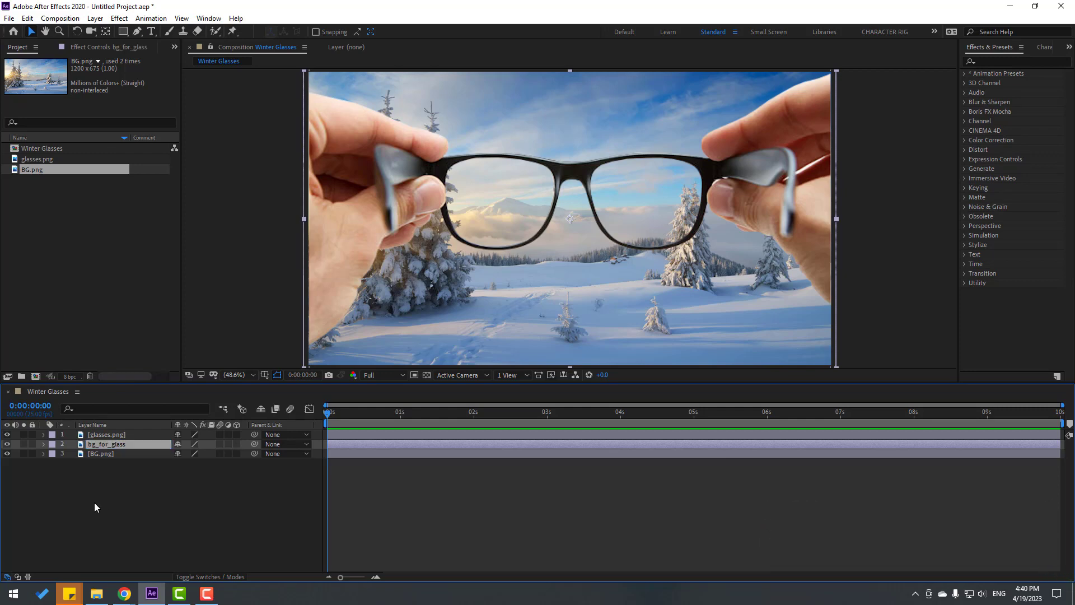
Step: Apply Gaussian Blur to bg_for_glass with a Blurriness of 35
{"action": "left_click", "coordinate": [999, 62]}
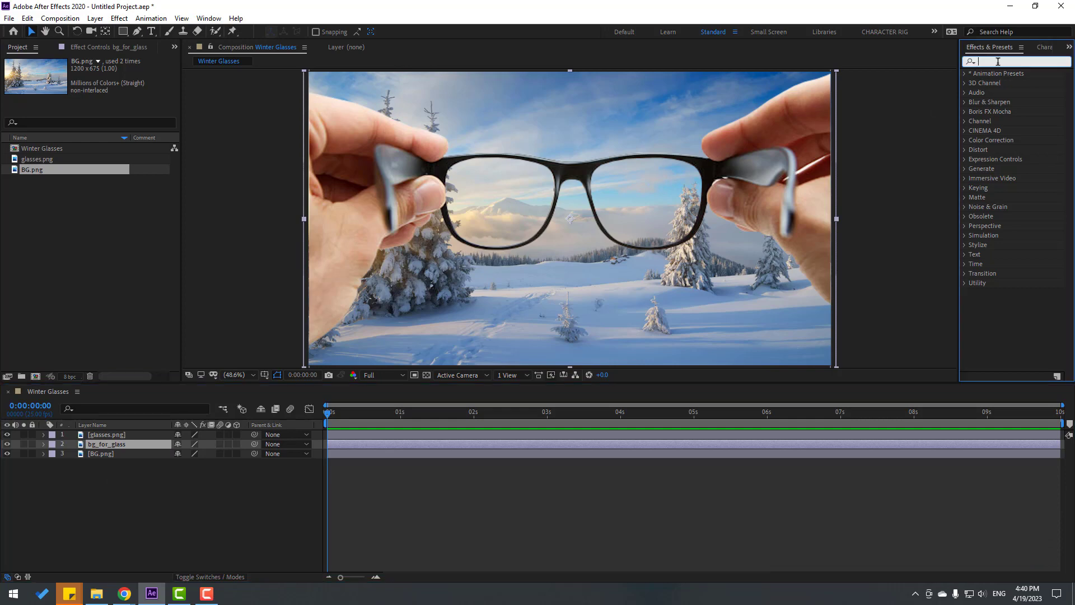
{"action": "type", "text": "gaus"}
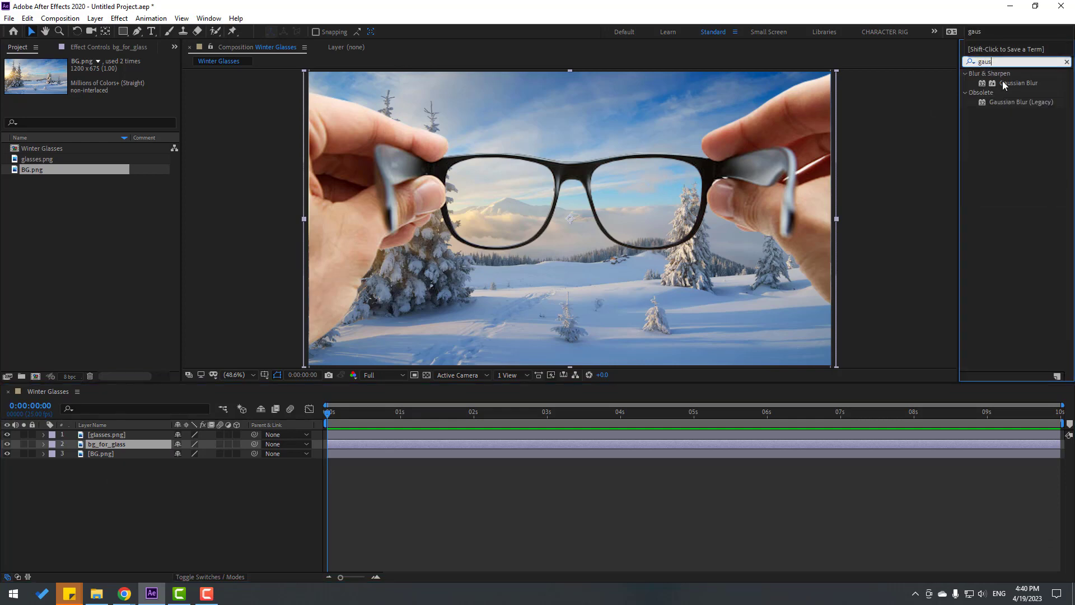
{"action": "left_click_drag", "start_coordinate": [1014, 83], "coordinate": [132, 449]}
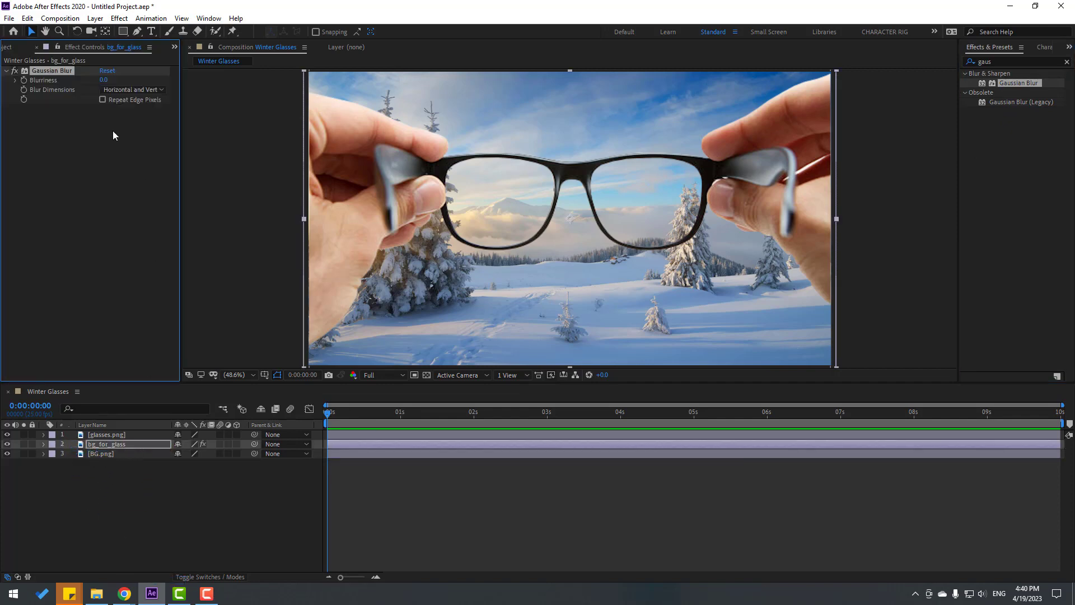
{"action": "left_click_drag", "start_coordinate": [105, 80], "coordinate": [303, 80]}
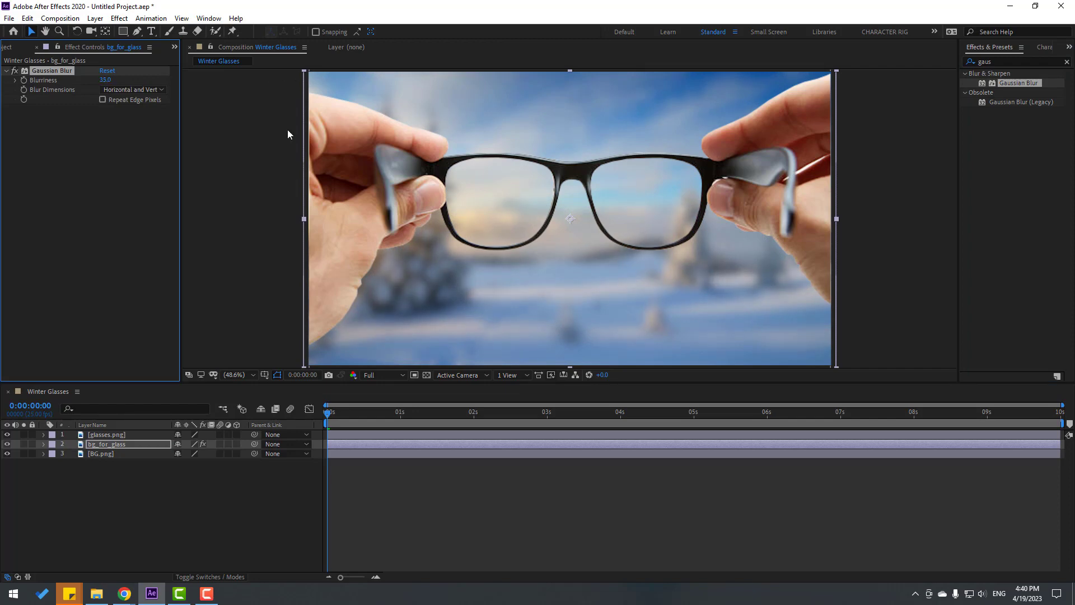
{"action": "left_click", "coordinate": [109, 447]}
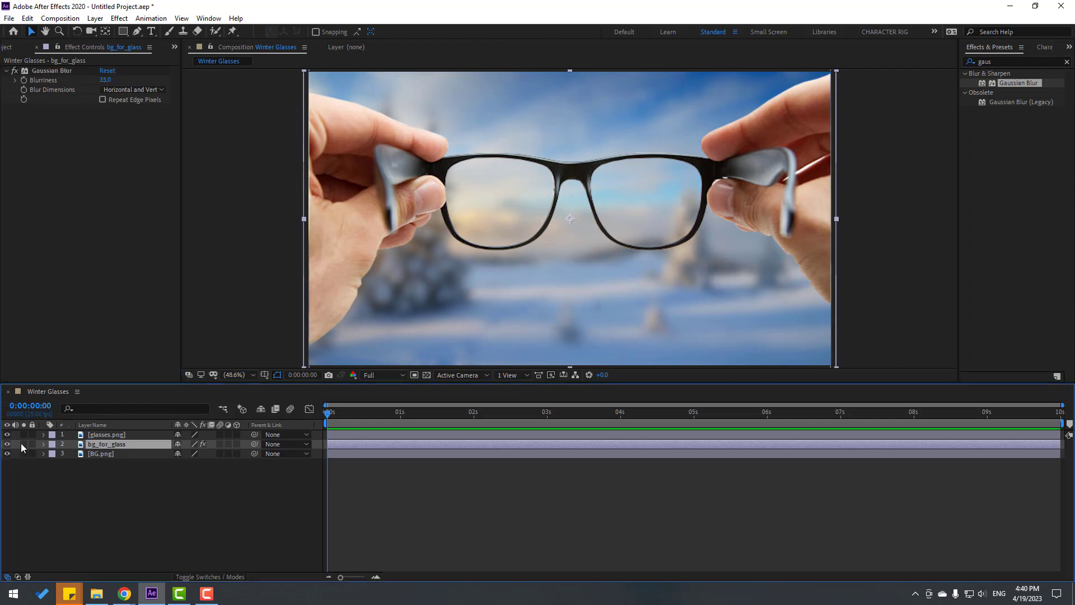
Step: Solo bg_for_glass and glasses.png, select bg_for_glass for masking, and zoom to the left rim
{"action": "left_click", "coordinate": [24, 444]}
{"action": "left_click", "coordinate": [105, 435]}
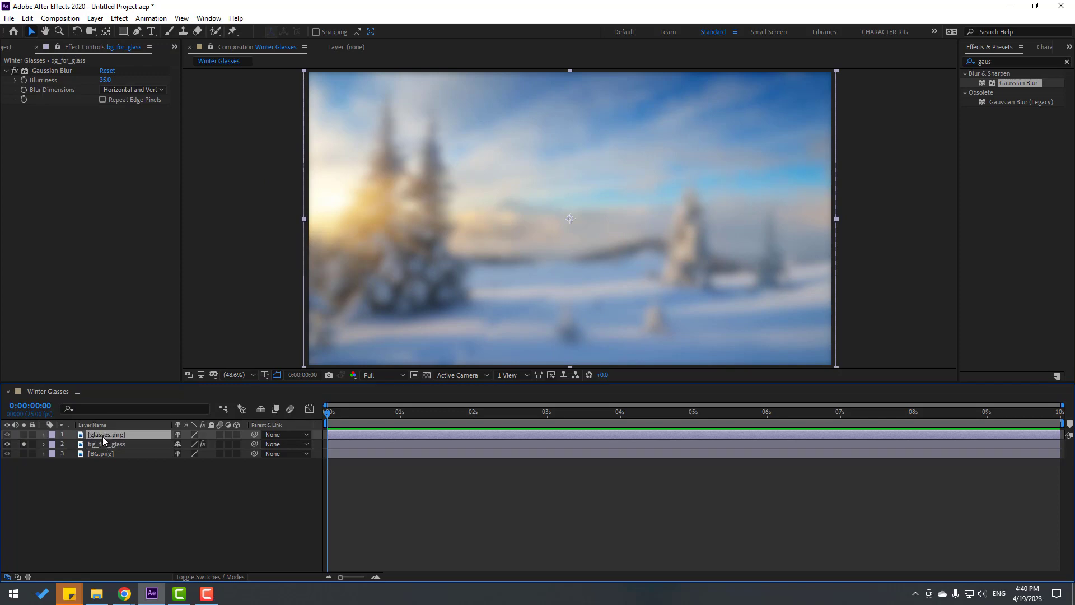
{"action": "left_click", "coordinate": [24, 434]}
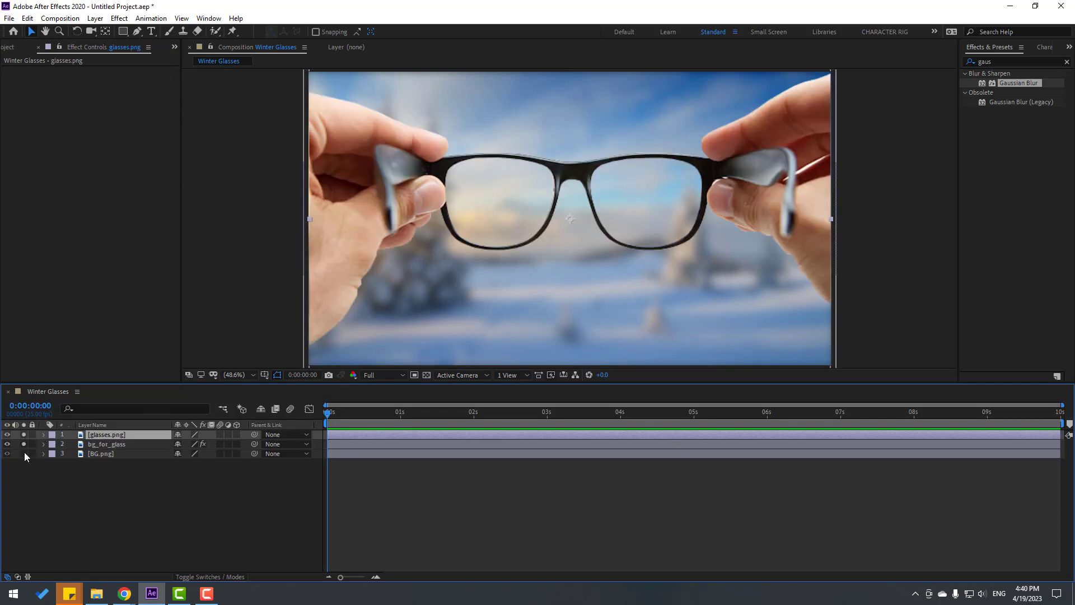
{"action": "left_click", "coordinate": [136, 32]}
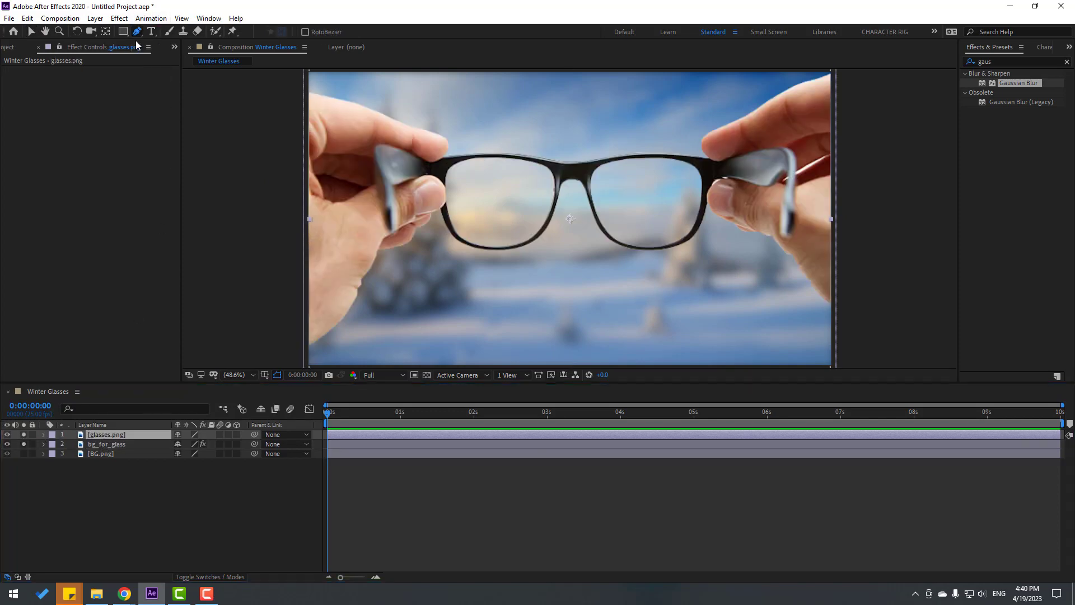
{"action": "left_click", "coordinate": [115, 445]}
{"action": "key", "text": "/"}
{"action": "scroll", "coordinate": [497, 176], "scroll_direction": "up", "scroll_amount": 2}
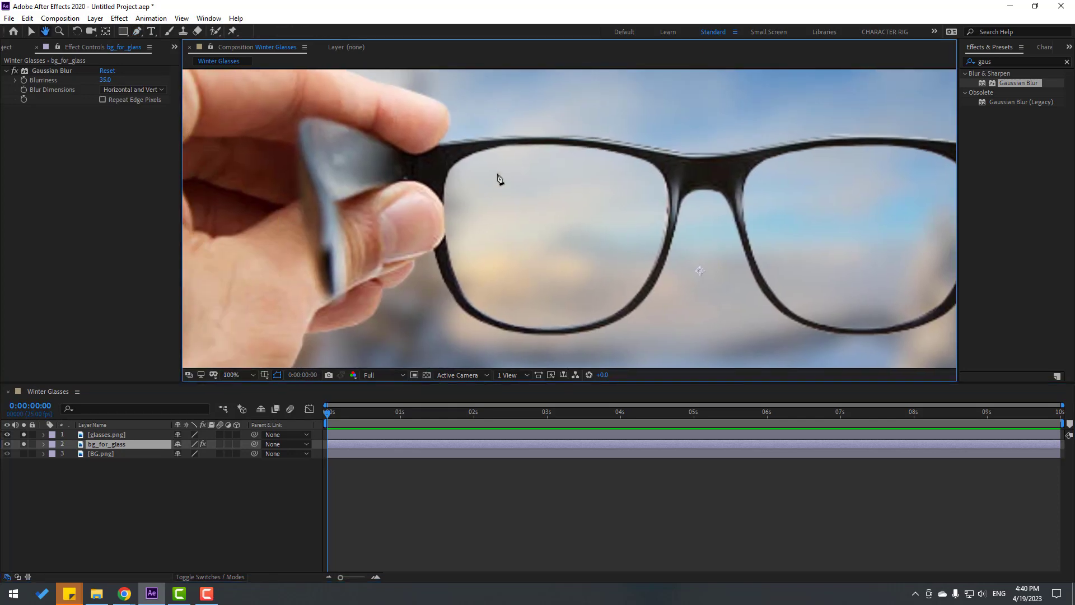
{"action": "left_click_drag", "start_coordinate": [434, 163], "coordinate": [432, 224]}
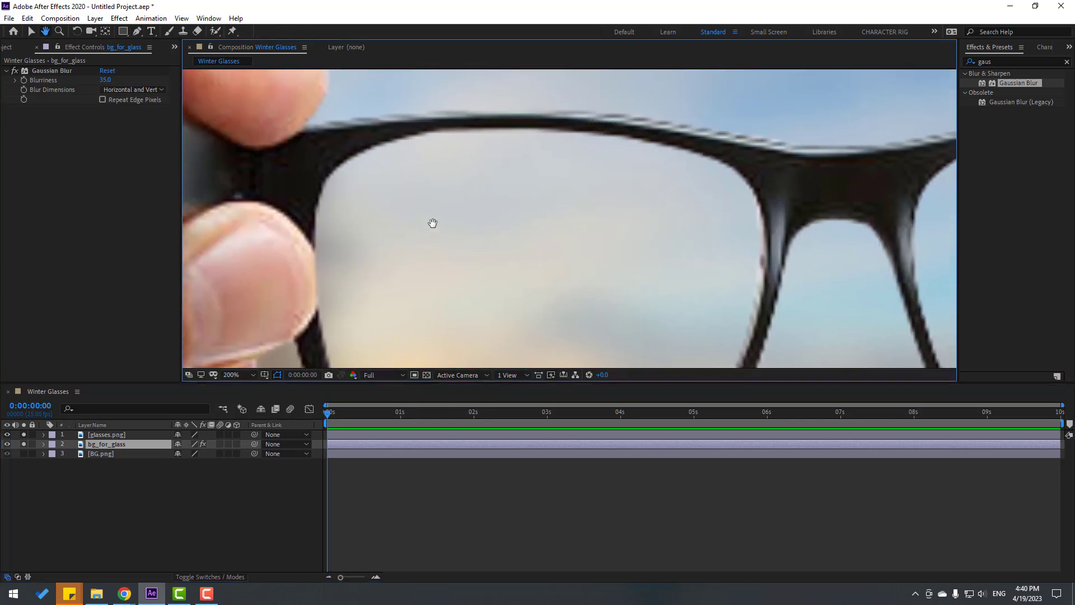
Step: Trace curved mask points around the left lens' inner rim up to the bridge
{"action": "left_click", "coordinate": [343, 157]}
{"action": "left_click_drag", "start_coordinate": [312, 203], "coordinate": [311, 208]}
{"action": "left_click_drag", "start_coordinate": [320, 289], "coordinate": [307, 196]}
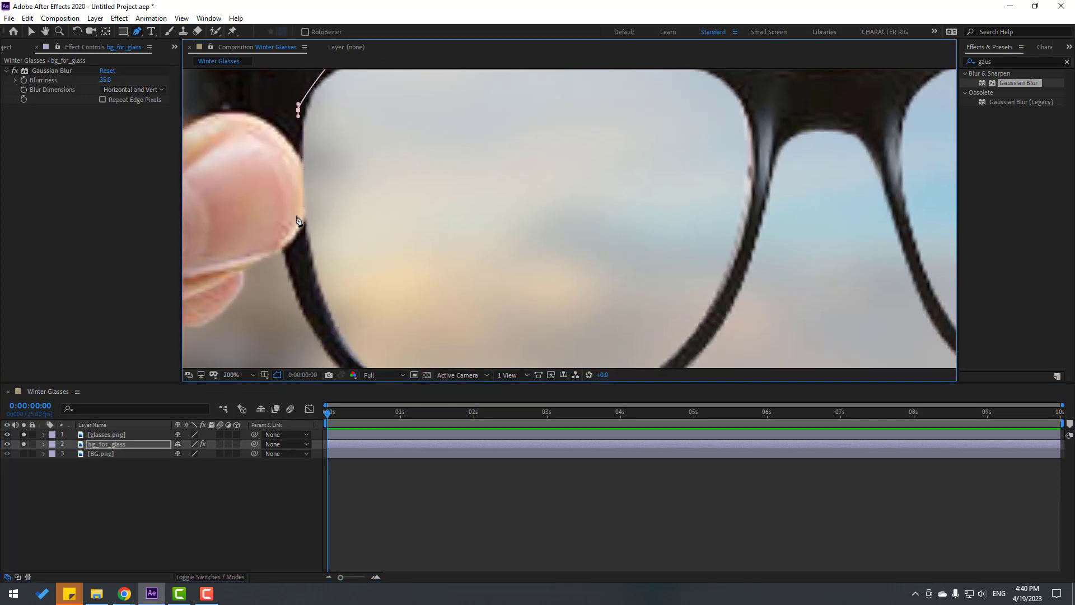
{"action": "left_click_drag", "start_coordinate": [351, 302], "coordinate": [348, 201]}
{"action": "left_click", "coordinate": [302, 198]}
{"action": "left_click_drag", "start_coordinate": [334, 260], "coordinate": [344, 272]}
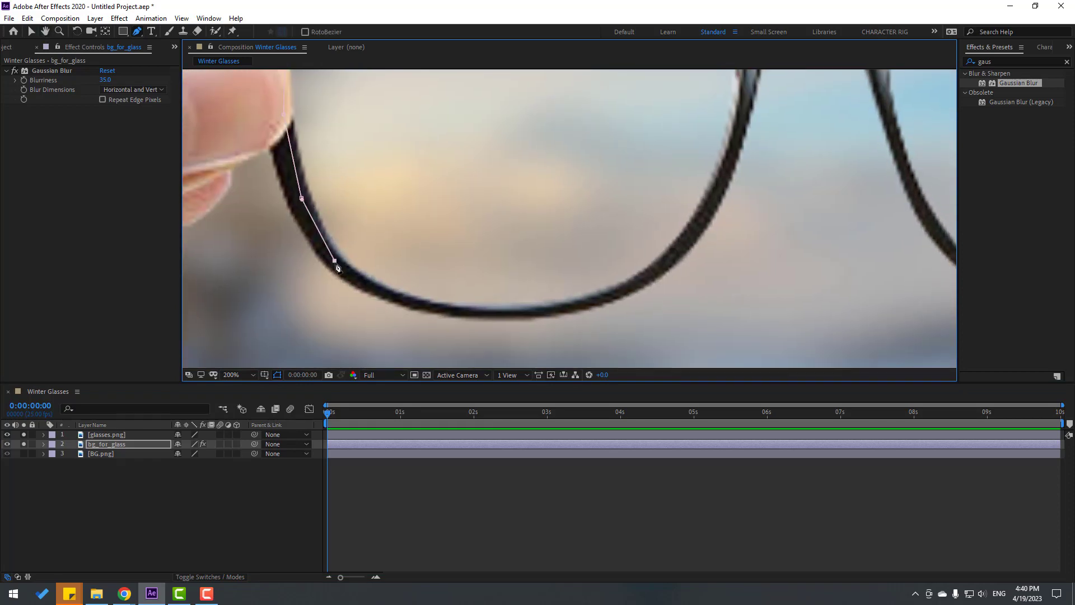
{"action": "left_click", "coordinate": [398, 300]}
{"action": "left_click", "coordinate": [501, 313]}
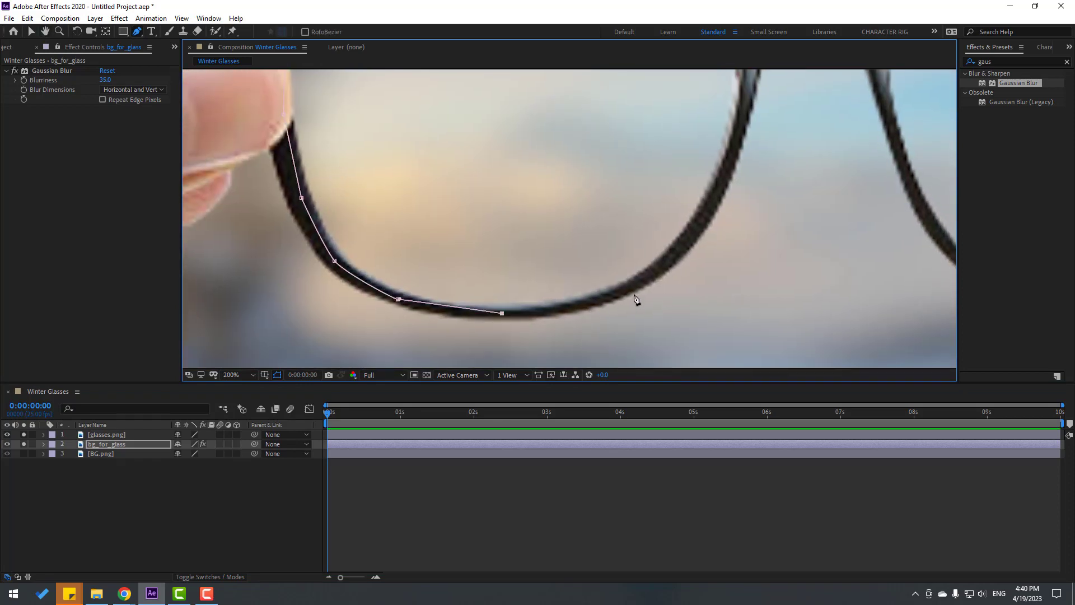
{"action": "left_click_drag", "start_coordinate": [643, 280], "coordinate": [684, 246]}
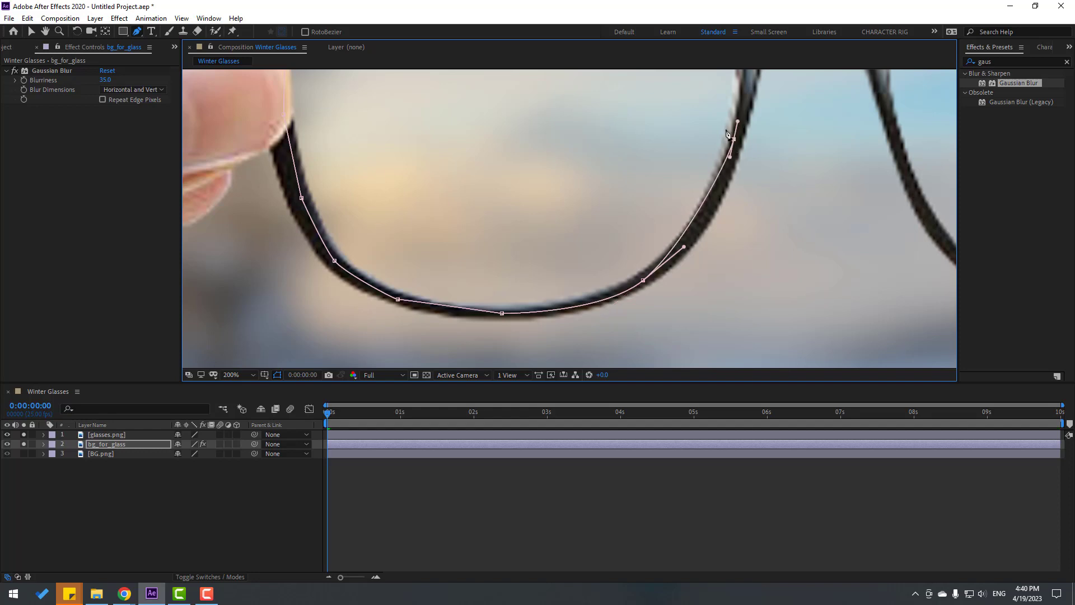
{"action": "left_click_drag", "start_coordinate": [735, 147], "coordinate": [629, 313]}
{"action": "left_click", "coordinate": [653, 230]}
{"action": "left_click_drag", "start_coordinate": [666, 224], "coordinate": [677, 216]}
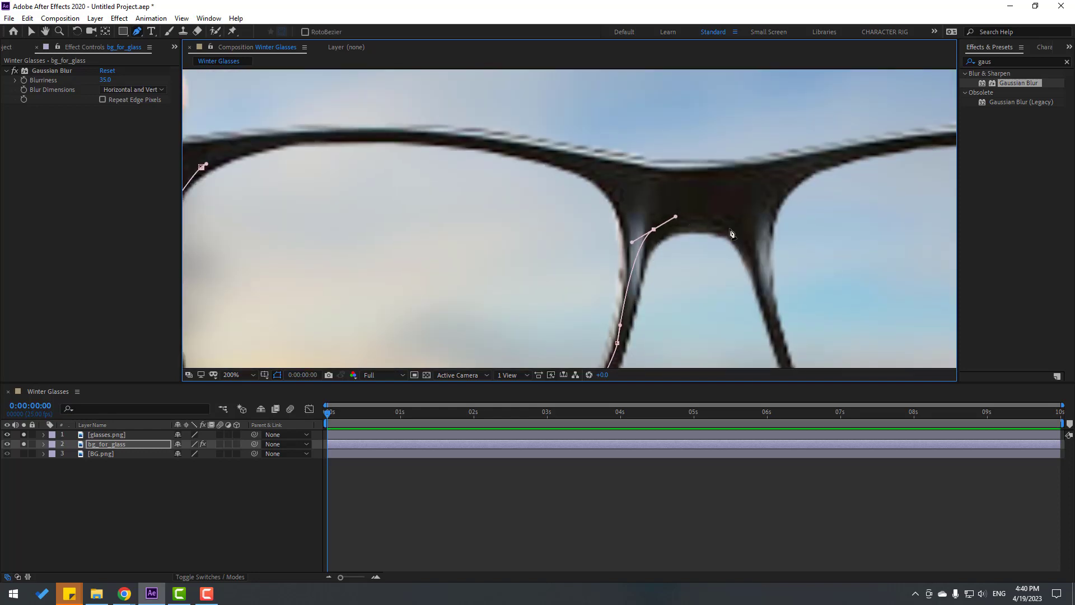
{"action": "left_click", "coordinate": [738, 231]}
{"action": "left_click_drag", "start_coordinate": [739, 231], "coordinate": [673, 98]}
Step: Continue the mask around the right lens and top rims, then close the path
{"action": "left_click_drag", "start_coordinate": [715, 209], "coordinate": [721, 227]}
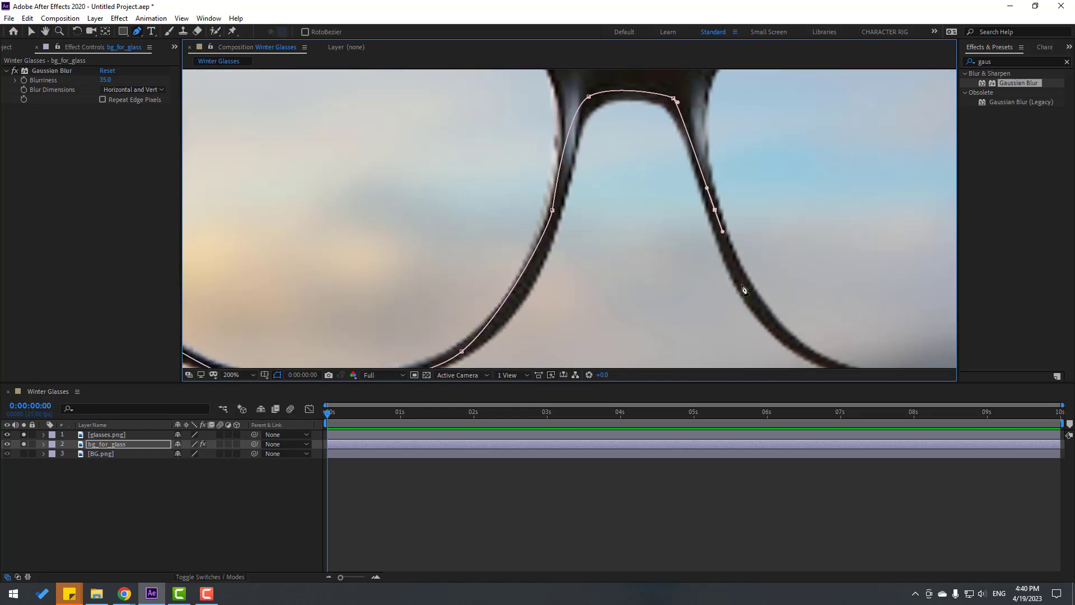
{"action": "left_click_drag", "start_coordinate": [744, 289], "coordinate": [547, 175]}
{"action": "left_click_drag", "start_coordinate": [582, 210], "coordinate": [650, 237]}
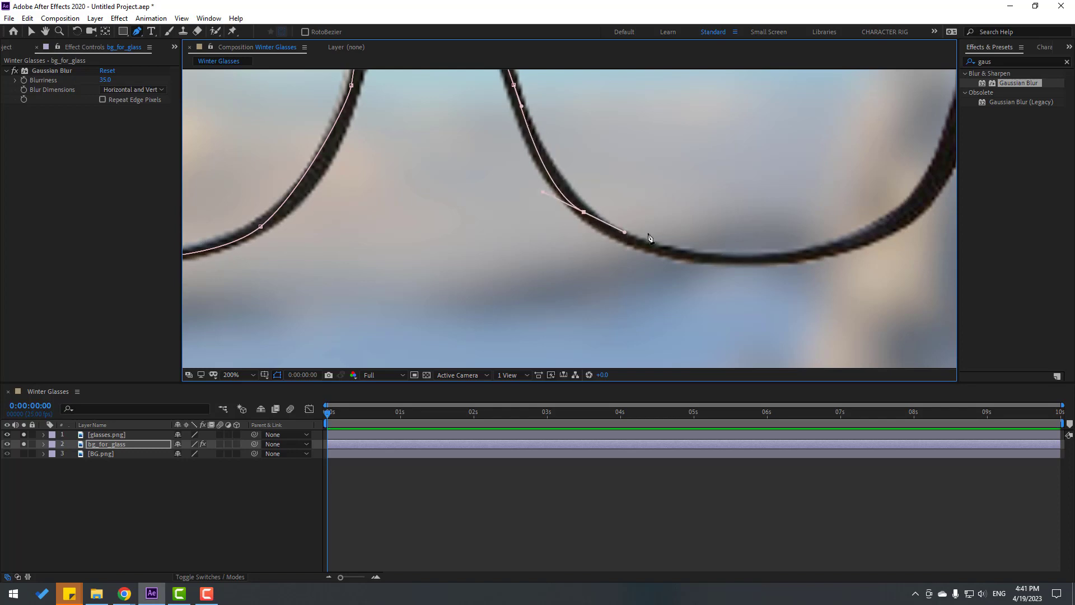
{"action": "left_click_drag", "start_coordinate": [764, 263], "coordinate": [639, 259]}
{"action": "left_click_drag", "start_coordinate": [909, 215], "coordinate": [930, 196]}
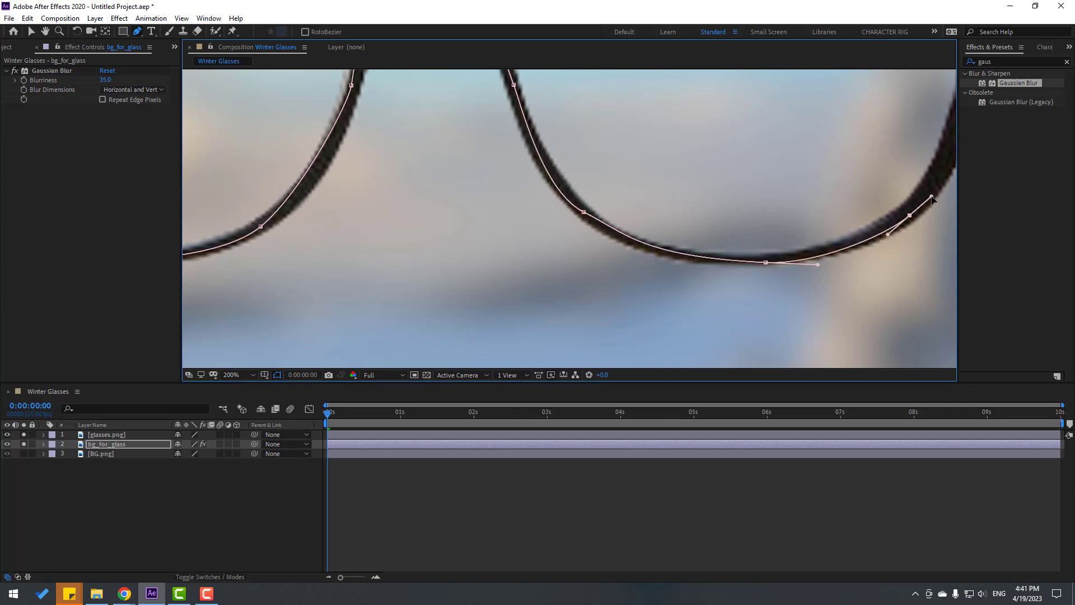
{"action": "left_click_drag", "start_coordinate": [724, 277], "coordinate": [357, 470]}
{"action": "left_click_drag", "start_coordinate": [612, 229], "coordinate": [612, 186]}
{"action": "left_click_drag", "start_coordinate": [419, 166], "coordinate": [540, 224]}
{"action": "left_click_drag", "start_coordinate": [616, 123], "coordinate": [495, 117]}
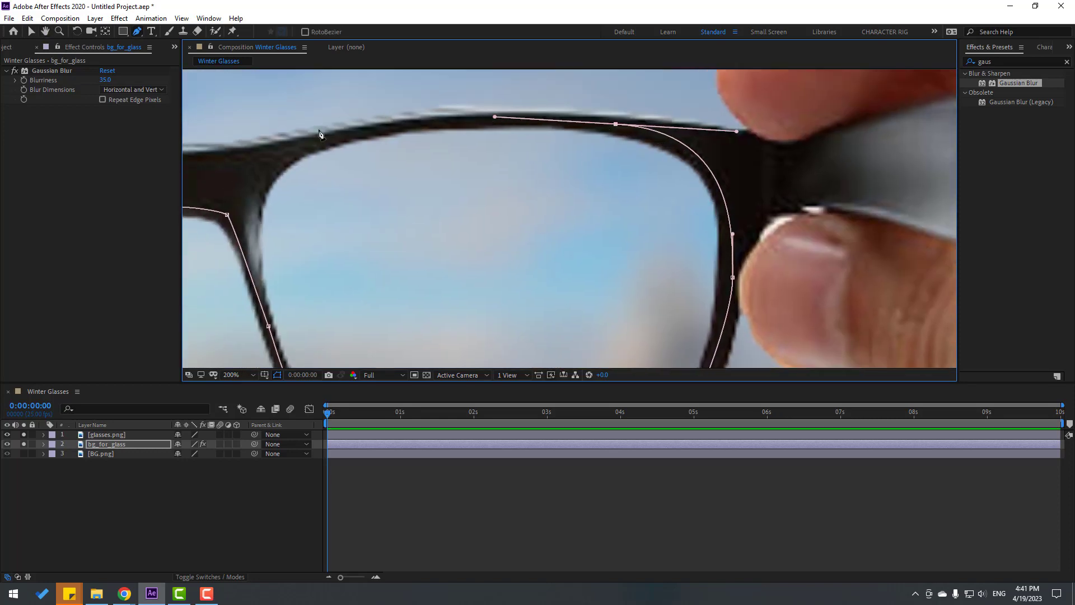
{"action": "left_click_drag", "start_coordinate": [309, 145], "coordinate": [749, 82]}
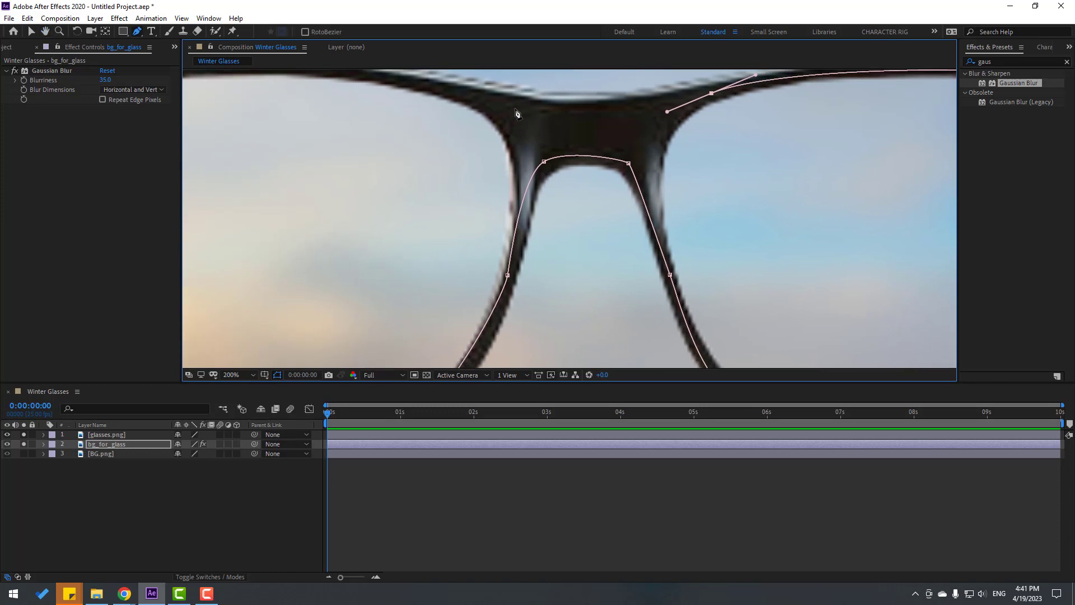
{"action": "left_click_drag", "start_coordinate": [513, 108], "coordinate": [488, 102]}
{"action": "left_click_drag", "start_coordinate": [268, 85], "coordinate": [560, 200]}
{"action": "left_click", "coordinate": [469, 227]}
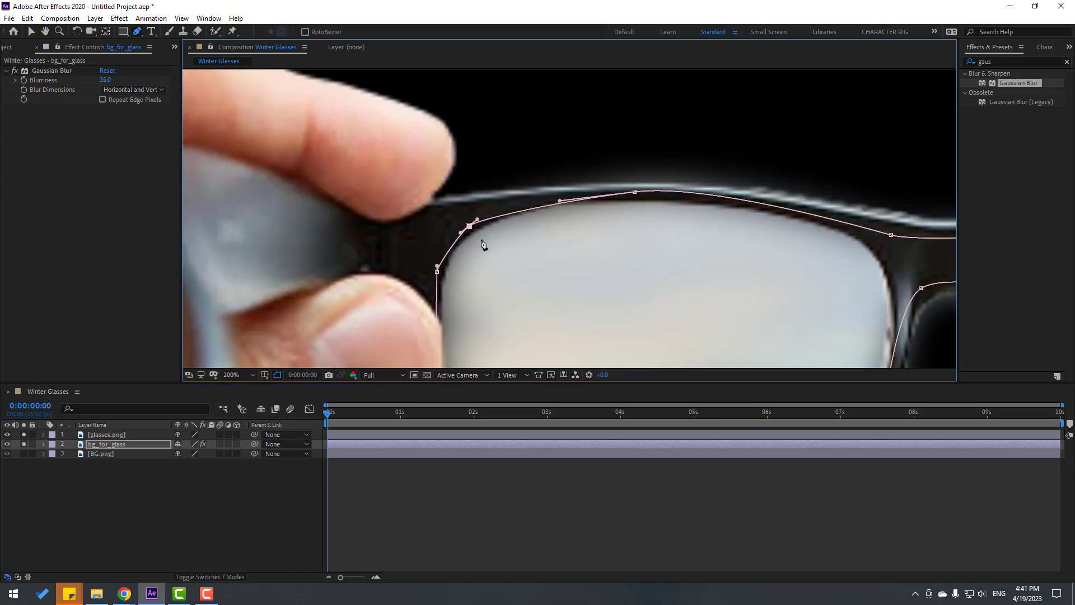
{"action": "scroll", "coordinate": [425, 215], "scroll_direction": "down", "scroll_amount": 2}
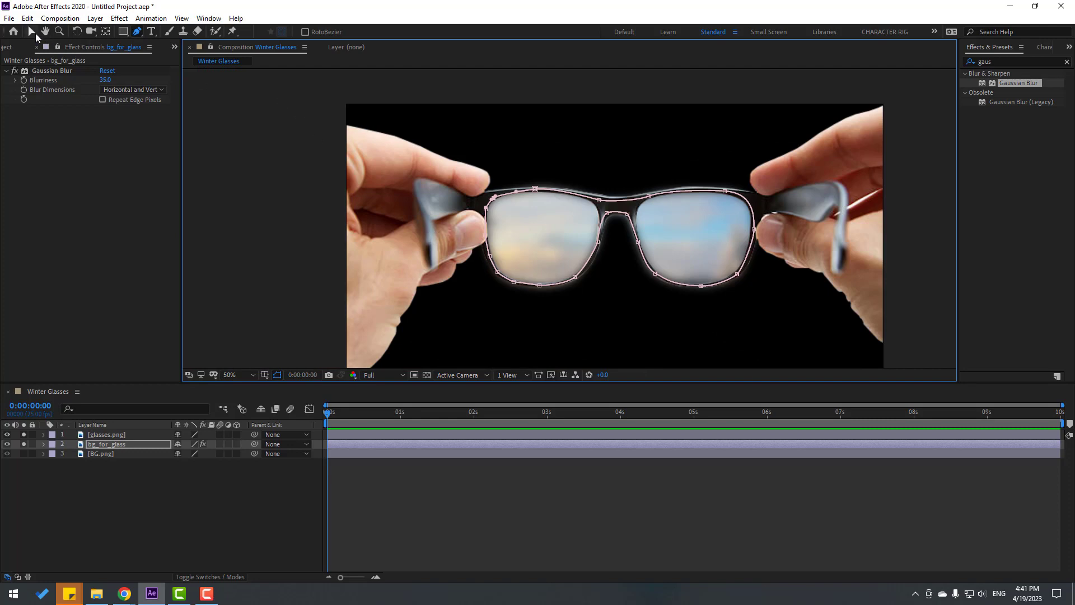
{"action": "left_click", "coordinate": [35, 36]}
Step: Unsolo the layers to reveal BG.png and parent bg_for_glass to glasses.png
{"action": "left_click", "coordinate": [155, 519]}
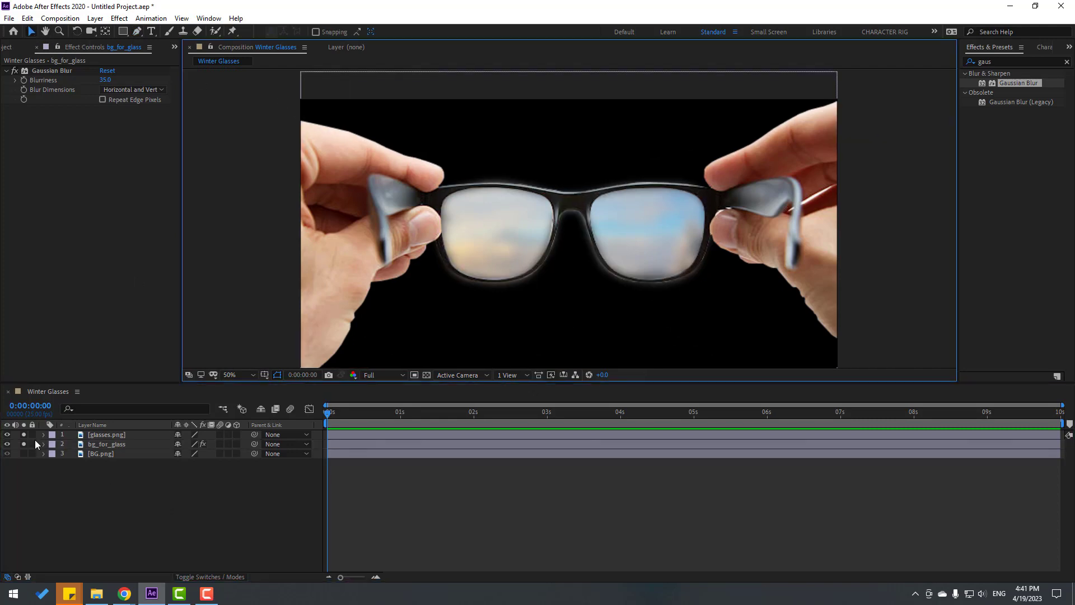
{"action": "left_click_drag", "start_coordinate": [24, 434], "coordinate": [24, 444]}
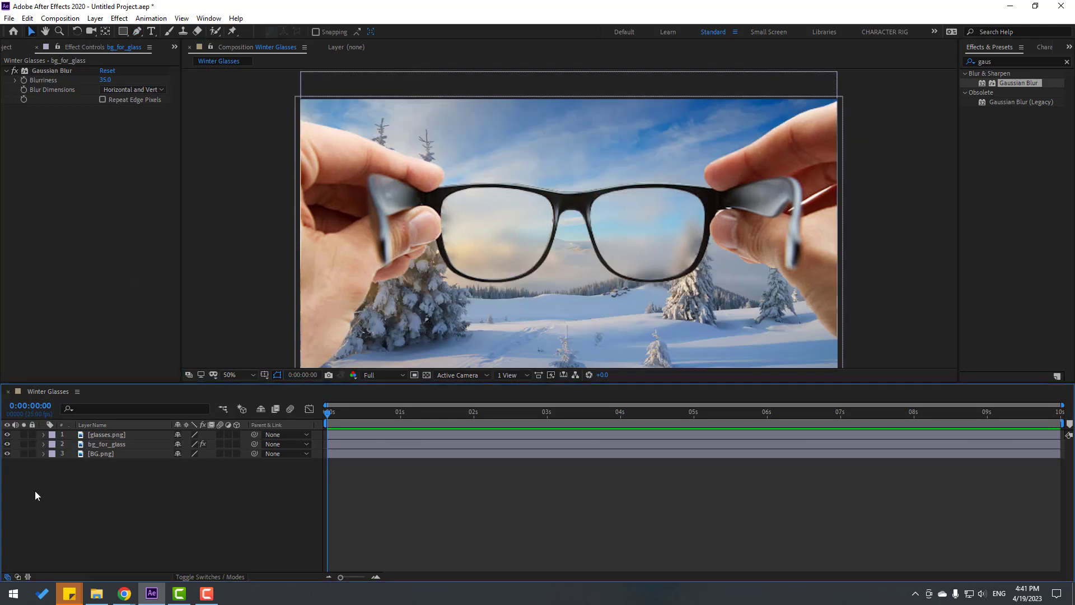
{"action": "left_click", "coordinate": [112, 444]}
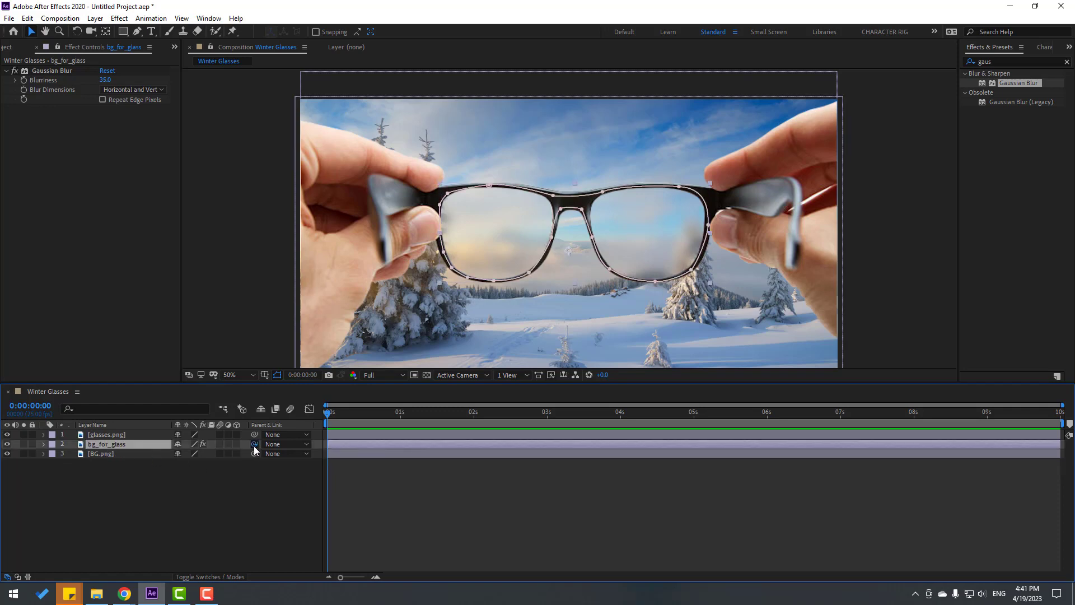
{"action": "left_click_drag", "start_coordinate": [90, 445], "coordinate": [95, 435]}
{"action": "left_click", "coordinate": [106, 435]}
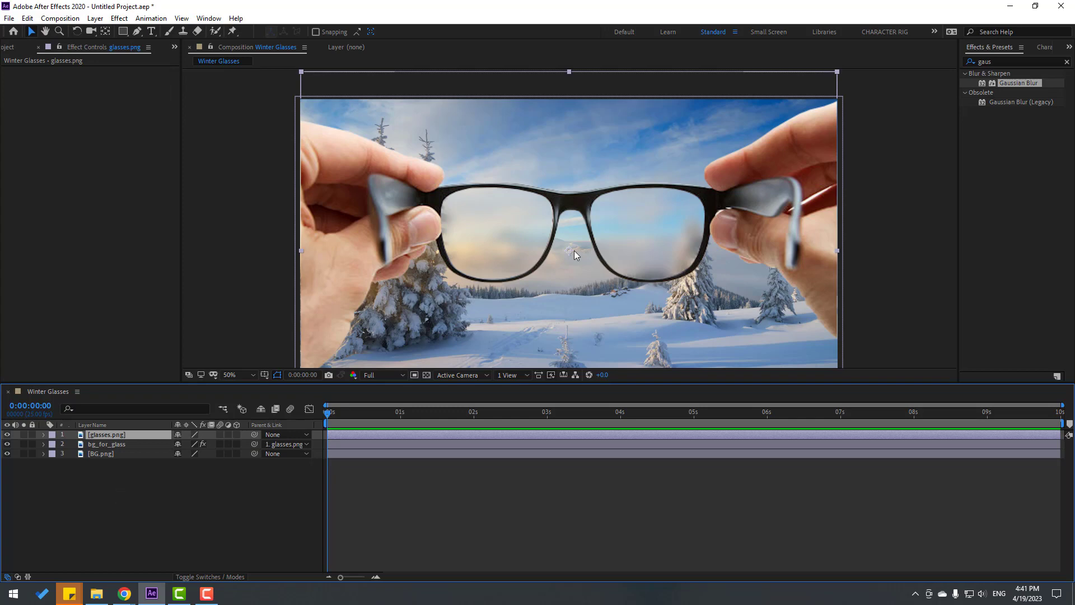
Step: Nudge the glasses to confirm the lens view follows, then zoom into the left rim
{"action": "mouse_move", "coordinate": [573, 250]}
{"action": "left_mouse_down"}
{"action": "mouse_move", "coordinate": [583, 252]}
{"action": "mouse_move", "coordinate": [558, 248]}
{"action": "left_mouse_up"}
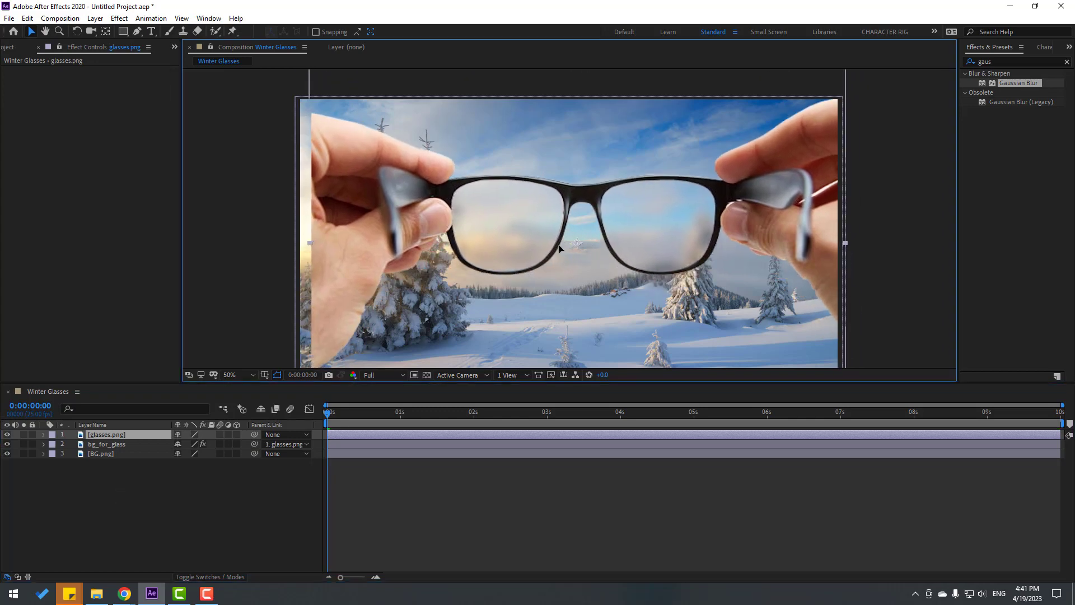
{"action": "scroll", "coordinate": [556, 264], "scroll_direction": "up", "scroll_amount": 2}
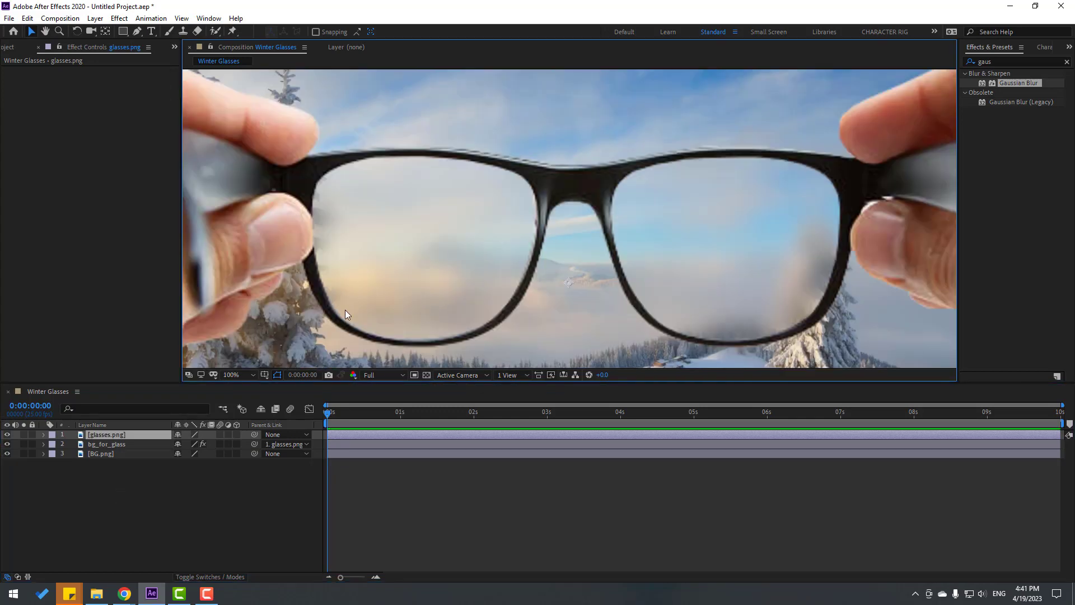
{"action": "left_click", "coordinate": [116, 446]}
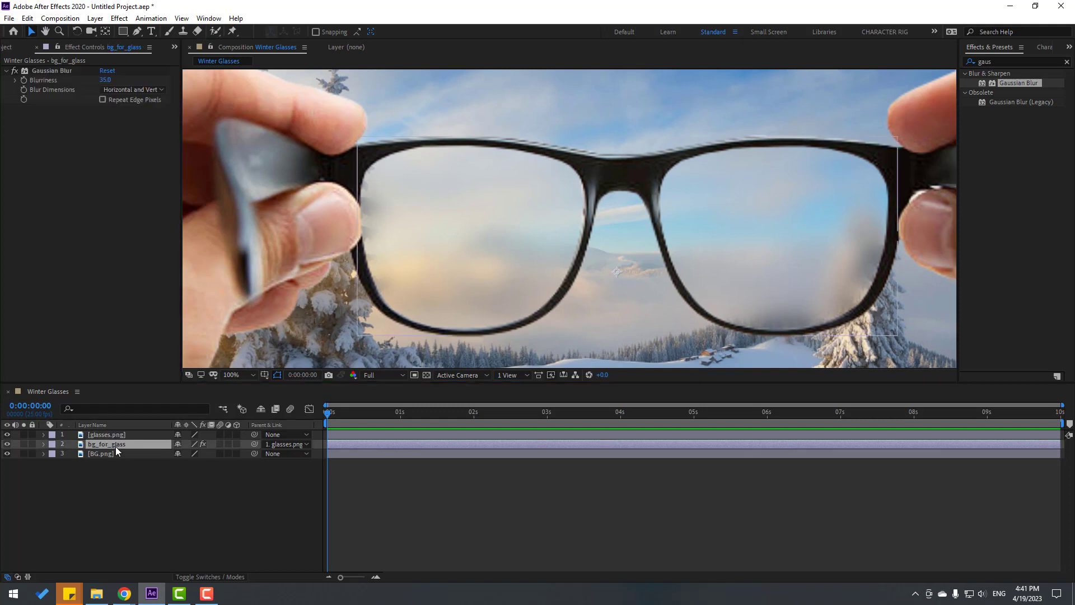
{"action": "scroll", "coordinate": [364, 244], "scroll_direction": "up", "scroll_amount": 4}
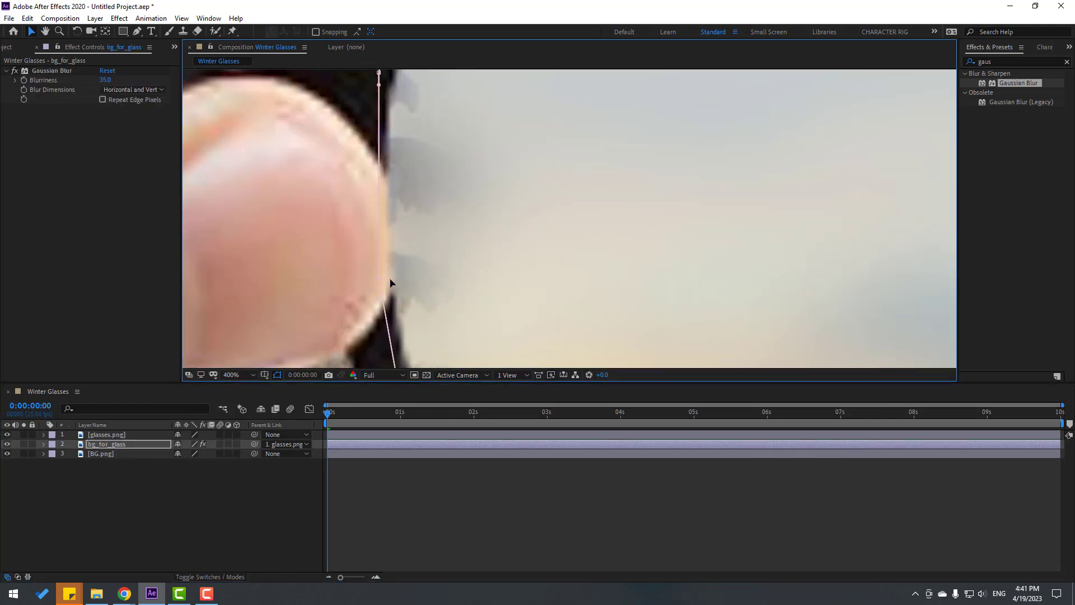
Step: Enable Repeat Edge Pixels in bg_for_glass's Gaussian Blur and zoom back out to 50%
{"action": "left_click", "coordinate": [103, 99]}
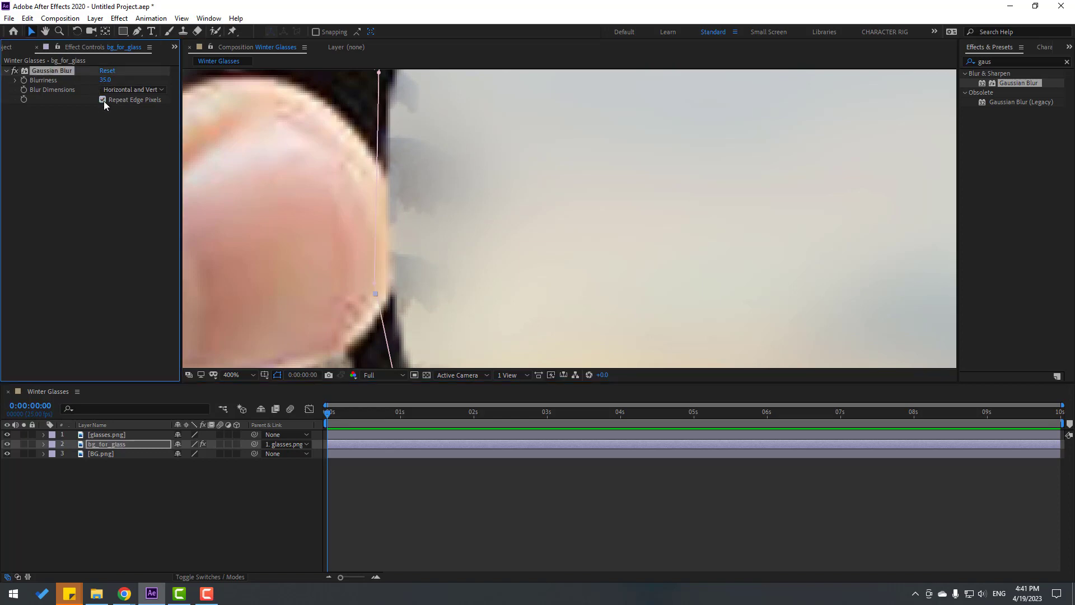
{"action": "scroll", "coordinate": [458, 207], "scroll_direction": "down", "scroll_amount": 6}
{"action": "left_click", "coordinate": [260, 522]}
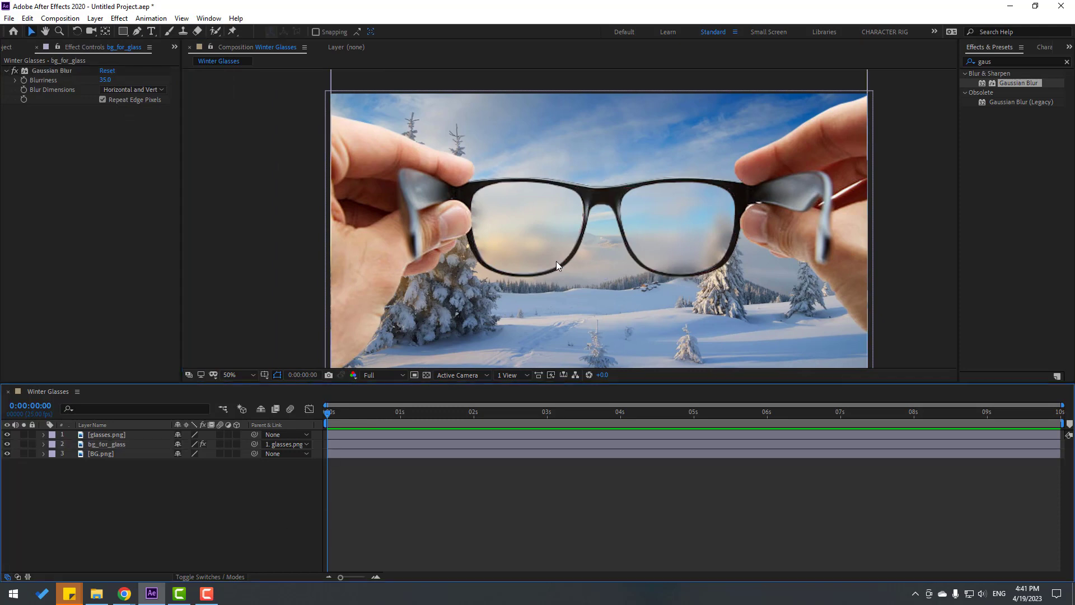
Step: Add Gaussian Blur to BG.png, setting Blurriness to about 28.6 at 0:00:01:20
{"action": "left_click", "coordinate": [98, 453]}
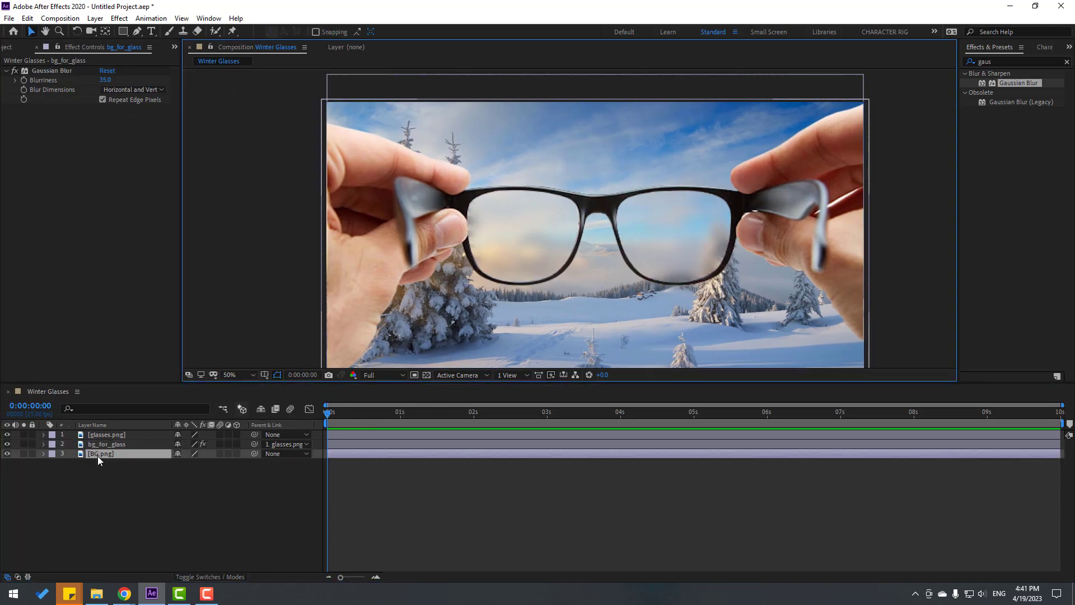
{"action": "left_click_drag", "start_coordinate": [1013, 87], "coordinate": [117, 454]}
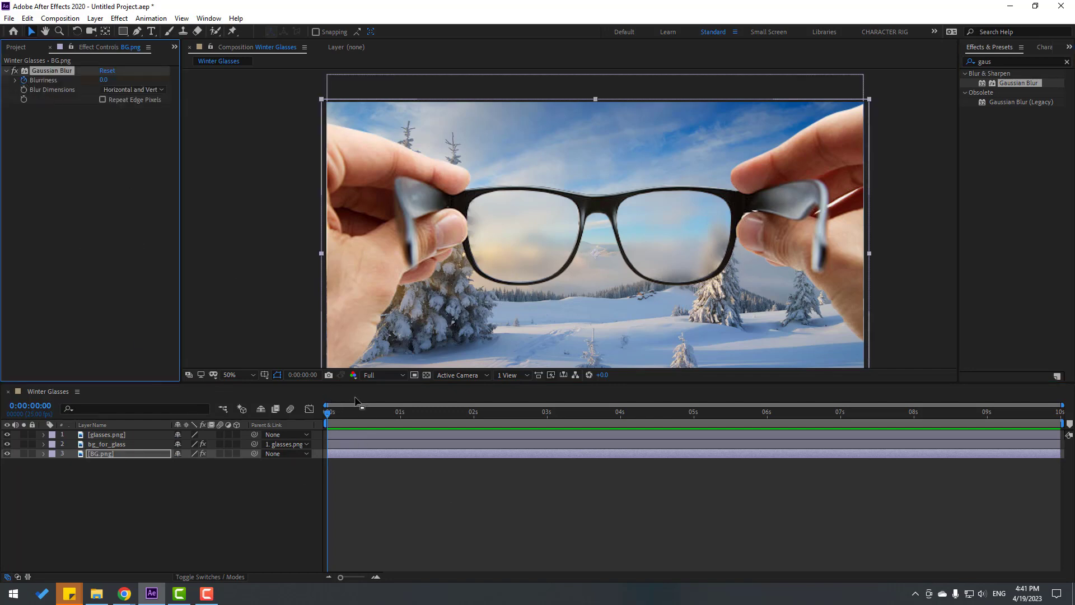
{"action": "left_click_drag", "start_coordinate": [350, 421], "coordinate": [459, 419]}
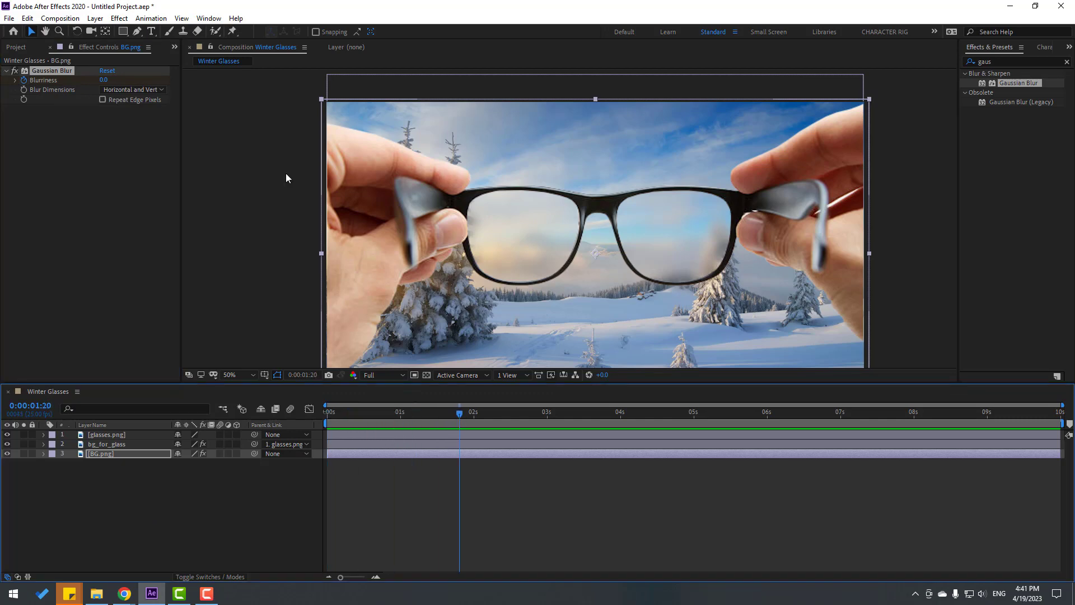
{"action": "left_click_drag", "start_coordinate": [104, 80], "coordinate": [260, 82]}
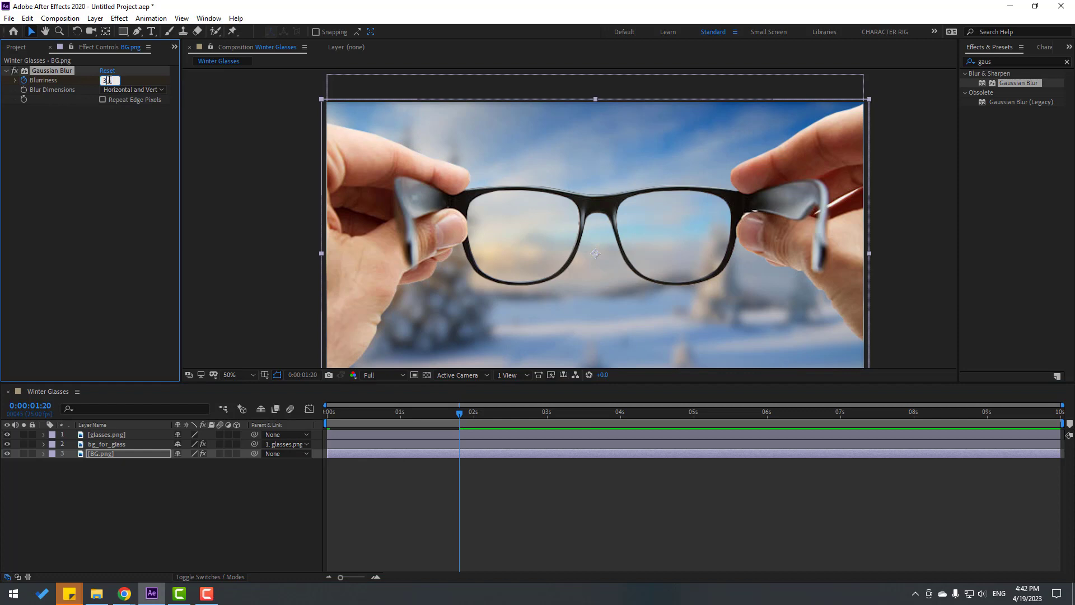
{"action": "left_click", "coordinate": [428, 507]}
{"action": "left_click_drag", "start_coordinate": [464, 420], "coordinate": [400, 413]}
Step: Keyframe bg_for_glass's Blurriness from 35 at 1s to 0 at 2:11, then preview
{"action": "left_click", "coordinate": [107, 442]}
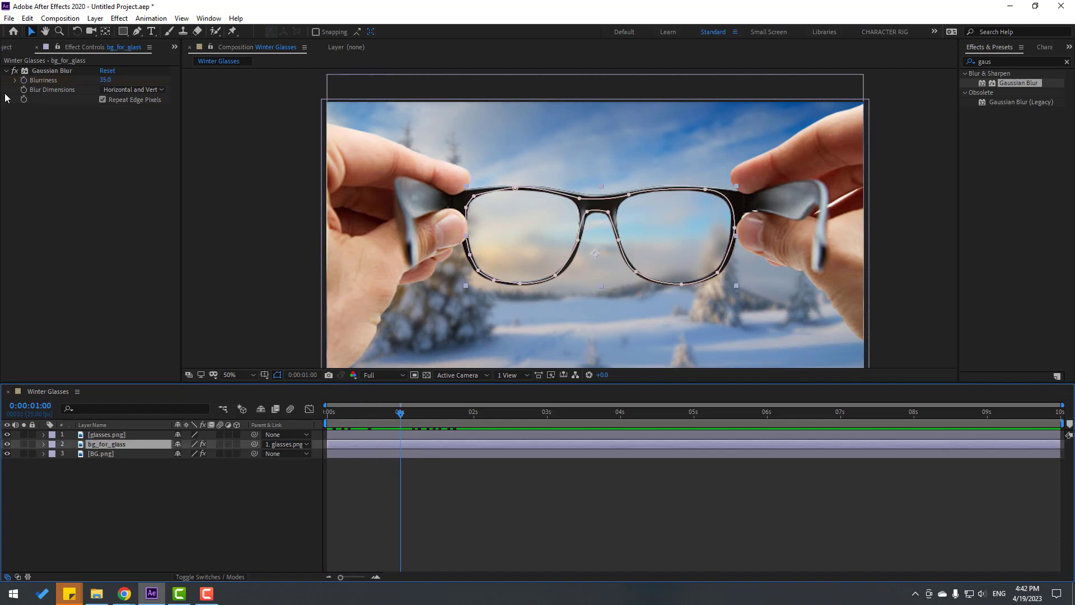
{"action": "left_click", "coordinate": [24, 81]}
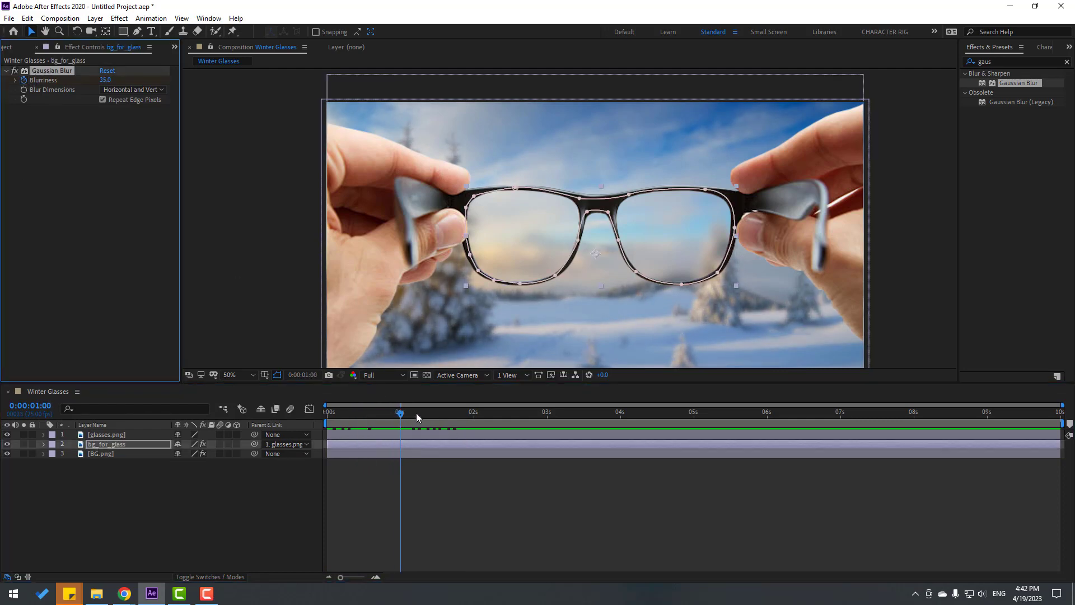
{"action": "left_click_drag", "start_coordinate": [416, 412], "coordinate": [506, 414]}
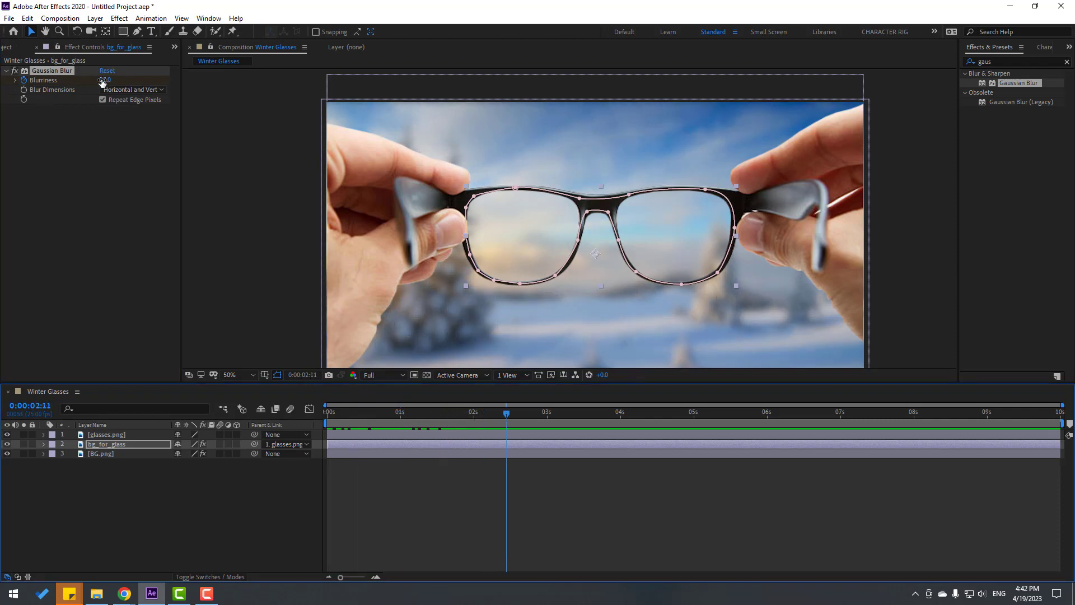
{"action": "left_click_drag", "start_coordinate": [102, 82], "coordinate": [84, 82]}
{"action": "left_click", "coordinate": [398, 541]}
{"action": "left_click_drag", "start_coordinate": [361, 414], "coordinate": [507, 421]}
{"action": "key", "text": "space"}
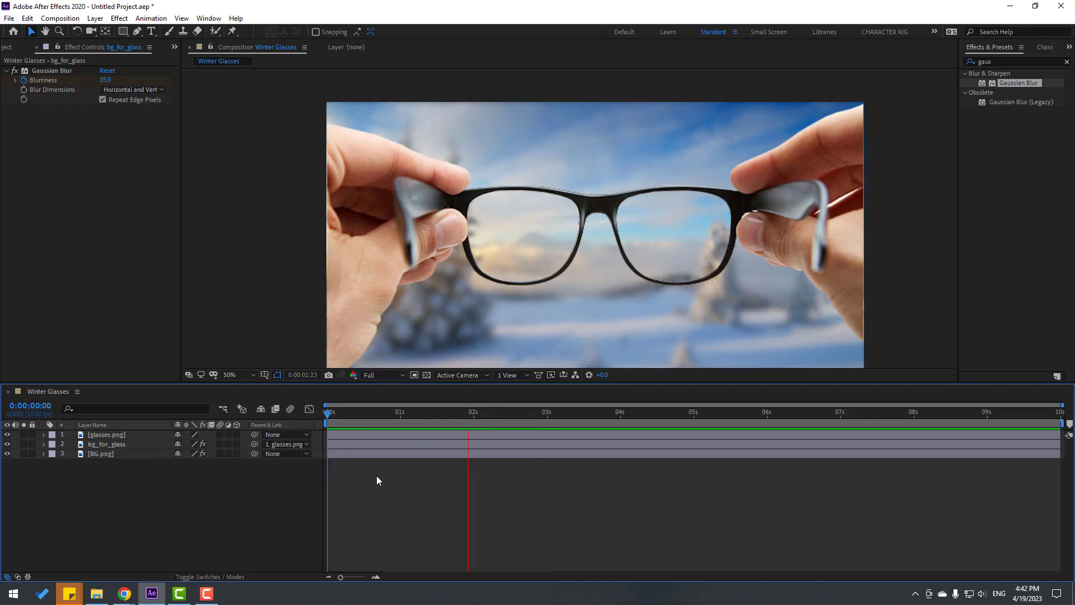
Step: At 0:00:03:08, add a new Adjustment Layer and rename it snow_BG
{"action": "left_click_drag", "start_coordinate": [507, 412], "coordinate": [571, 413]}
{"action": "left_click", "coordinate": [571, 434]}
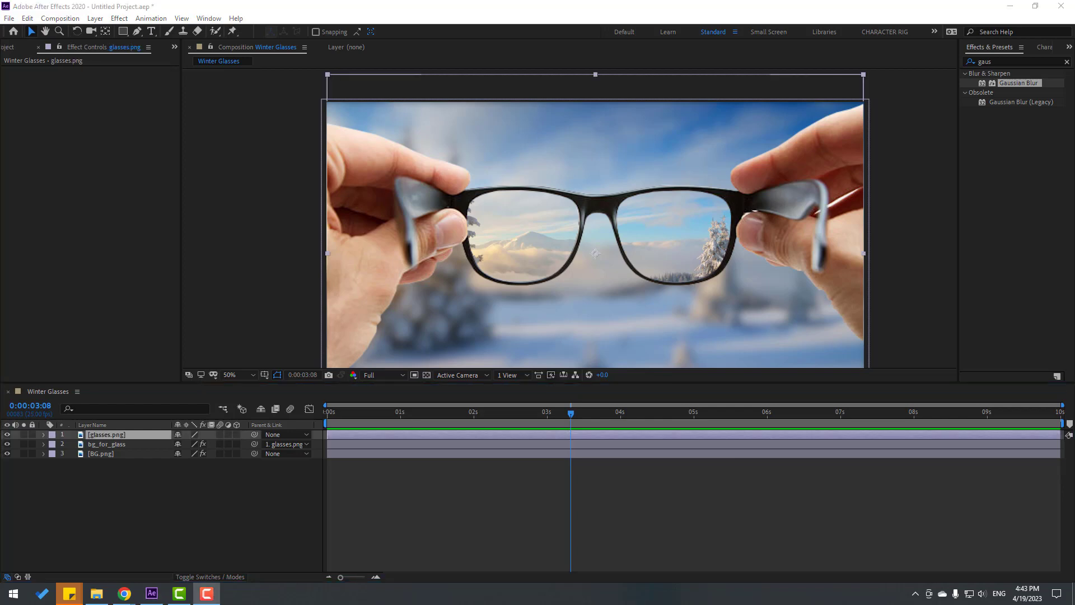
{"action": "left_click", "coordinate": [242, 491]}
{"action": "right_click", "coordinate": [94, 493]}
{"action": "mouse_move", "coordinate": [186, 370]}
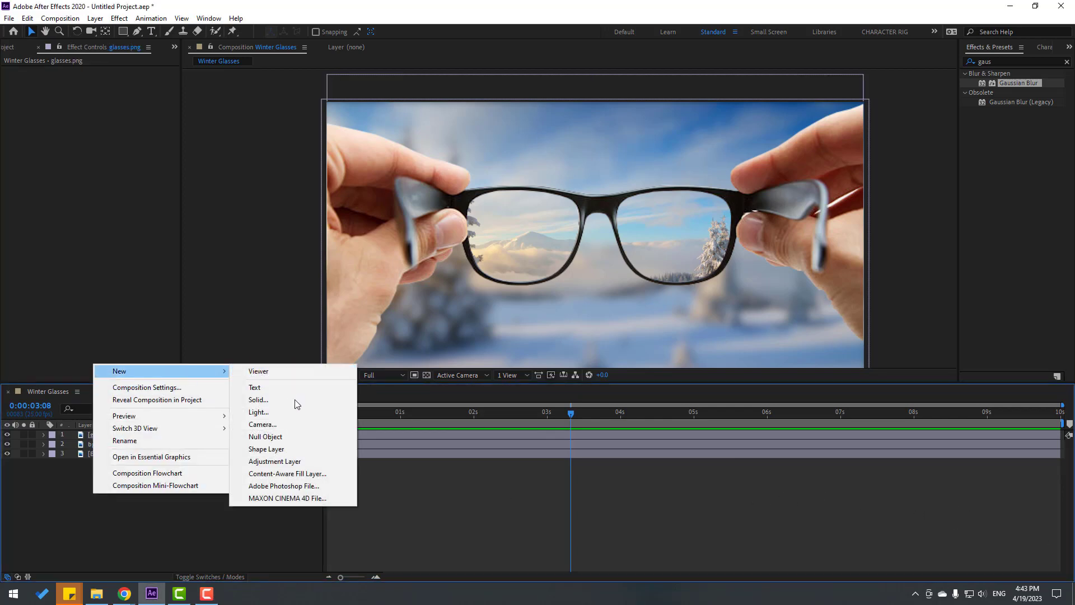
{"action": "left_click", "coordinate": [287, 461]}
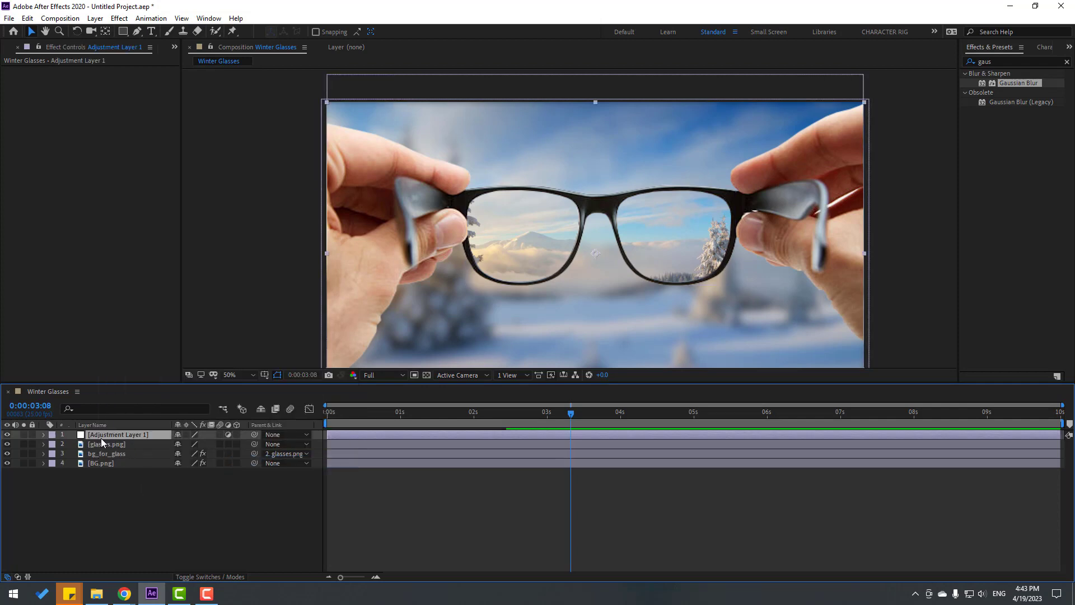
{"action": "key", "text": "Return"}
{"action": "type", "text": "snow_BG"}
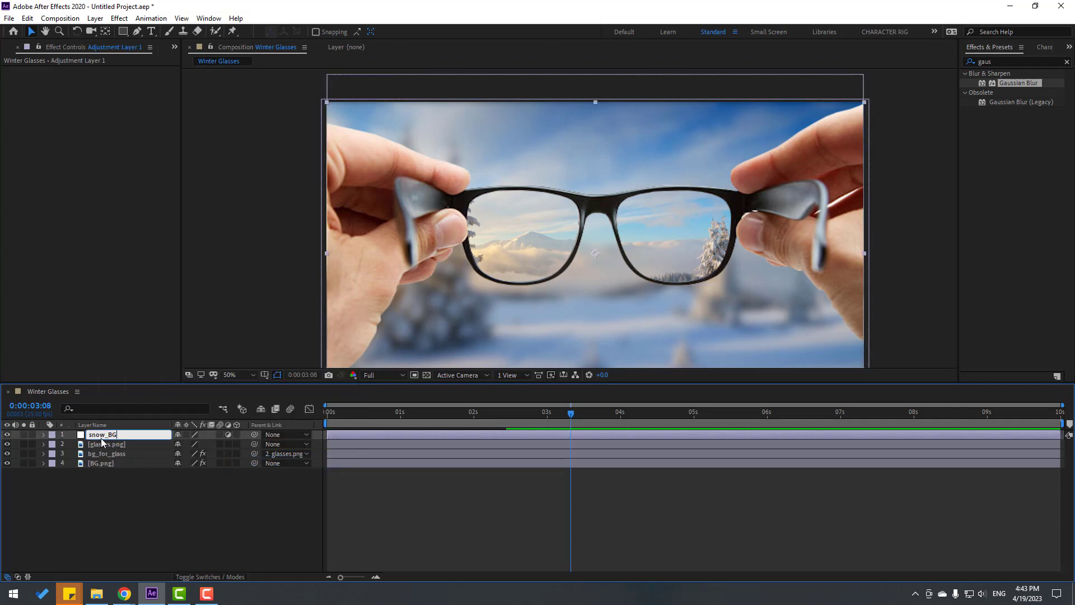
{"action": "key", "text": "Return"}
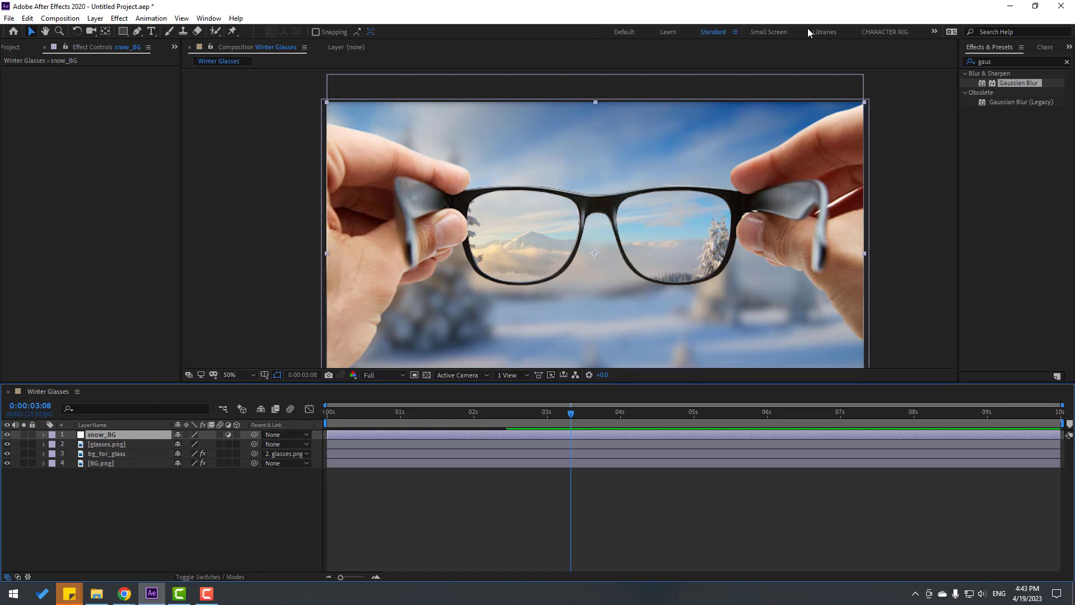
Step: Apply CC Snowfall to snow_BG and set its Wind to -65
{"action": "left_click", "coordinate": [963, 62]}
{"action": "type", "text": "cc snow"}
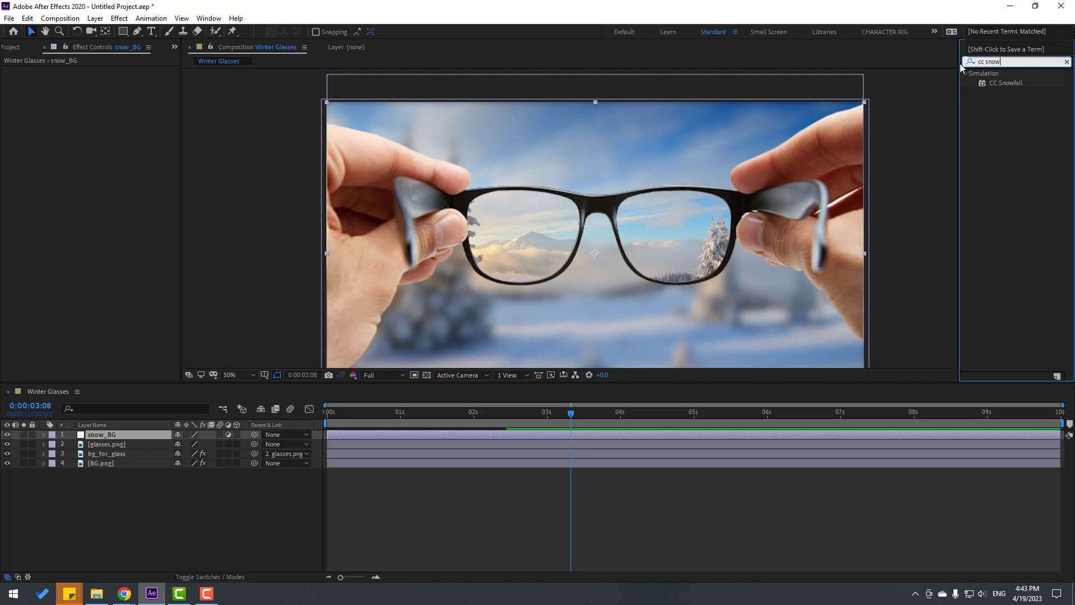
{"action": "left_click_drag", "start_coordinate": [1001, 82], "coordinate": [100, 435]}
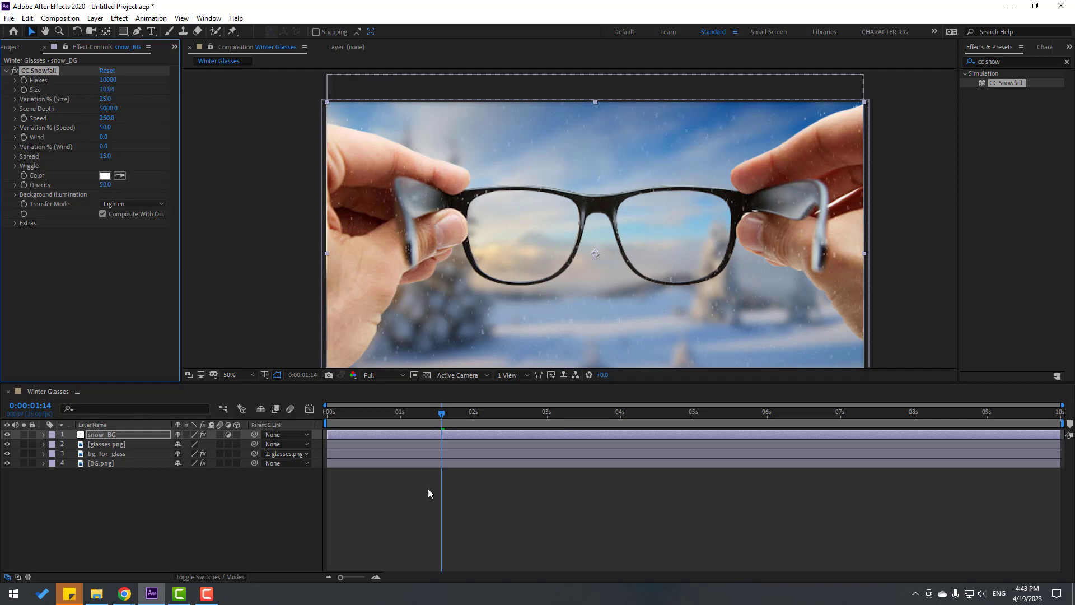
{"action": "left_click_drag", "start_coordinate": [407, 419], "coordinate": [580, 432]}
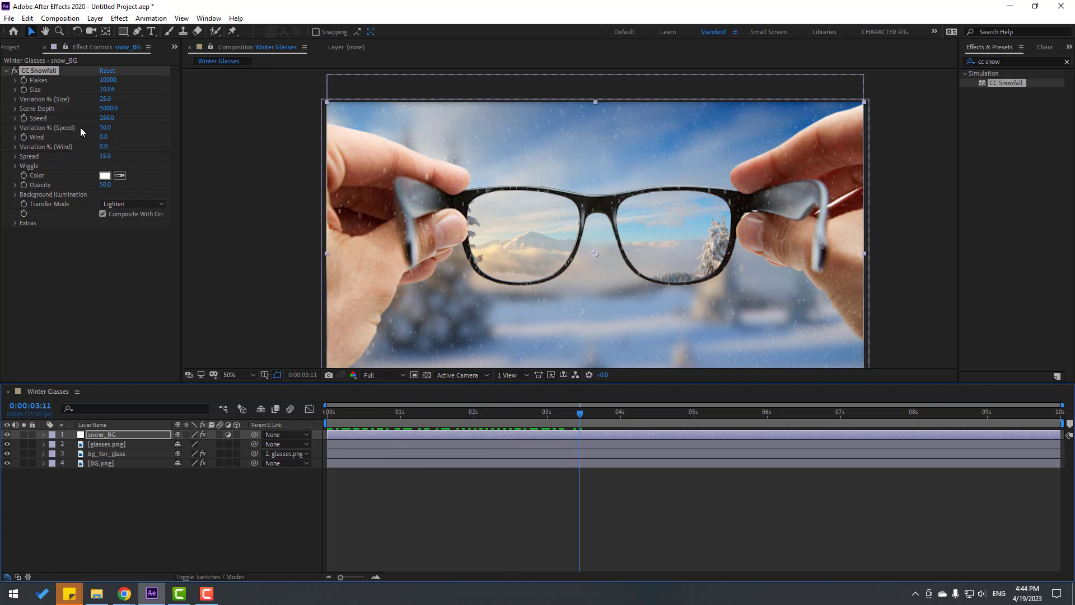
{"action": "left_click_drag", "start_coordinate": [96, 137], "coordinate": [70, 141]}
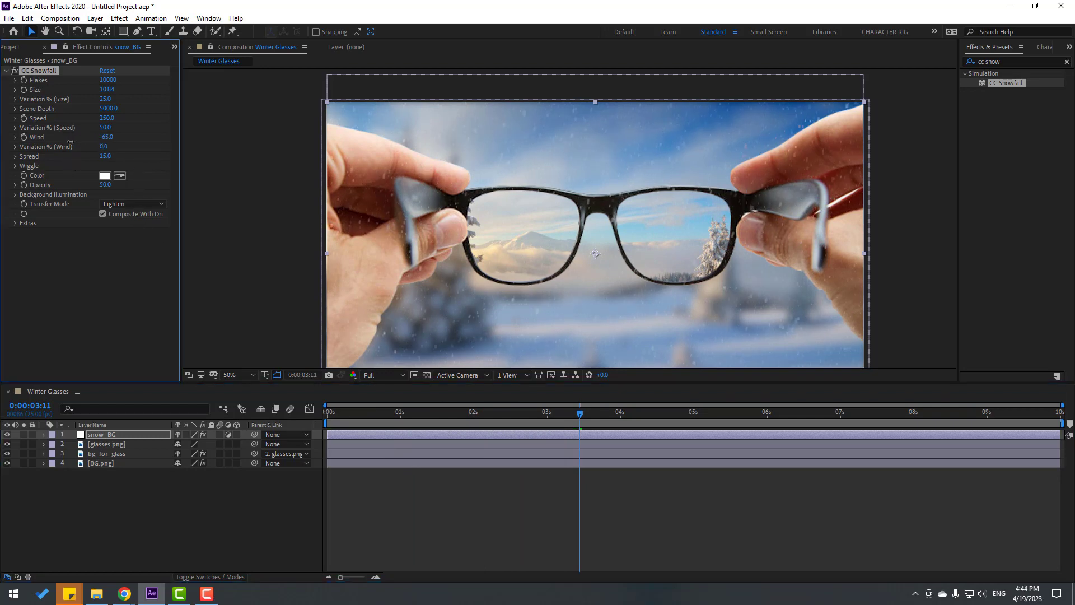
{"action": "key", "text": "space"}
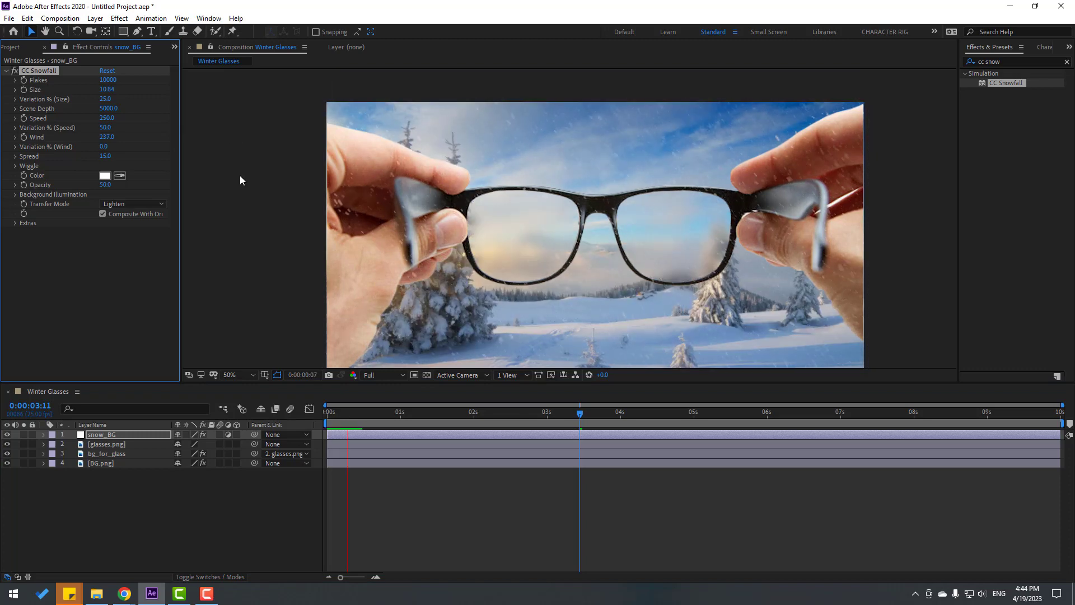
{"action": "key", "text": "space"}
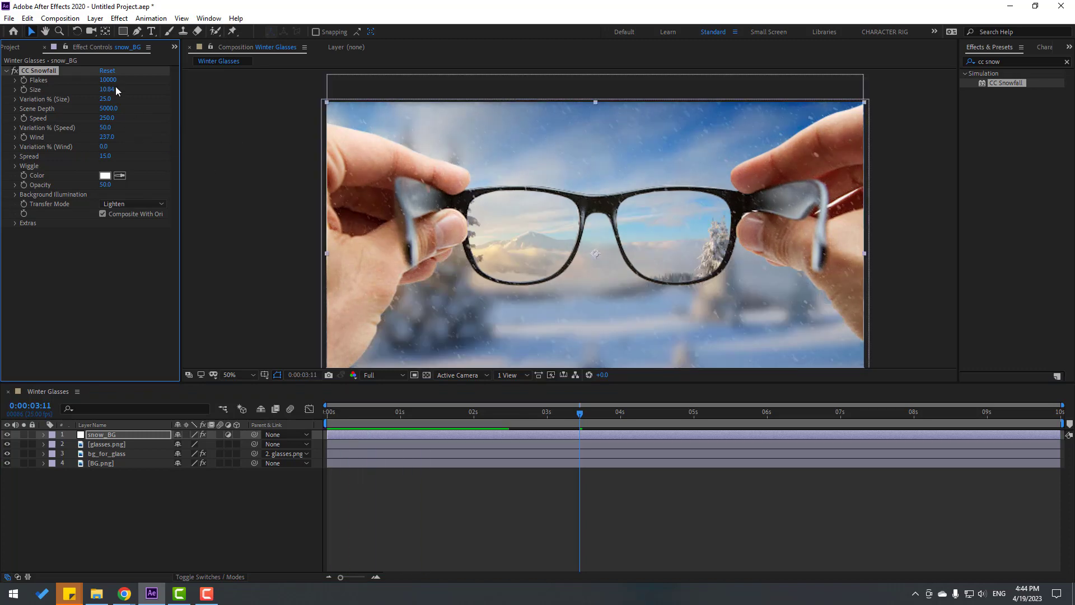
Step: Raise Flakes to 8600 and Opacity to 100, and move snow_BG below the glasses layers
{"action": "left_click_drag", "start_coordinate": [128, 82], "coordinate": [199, 82]}
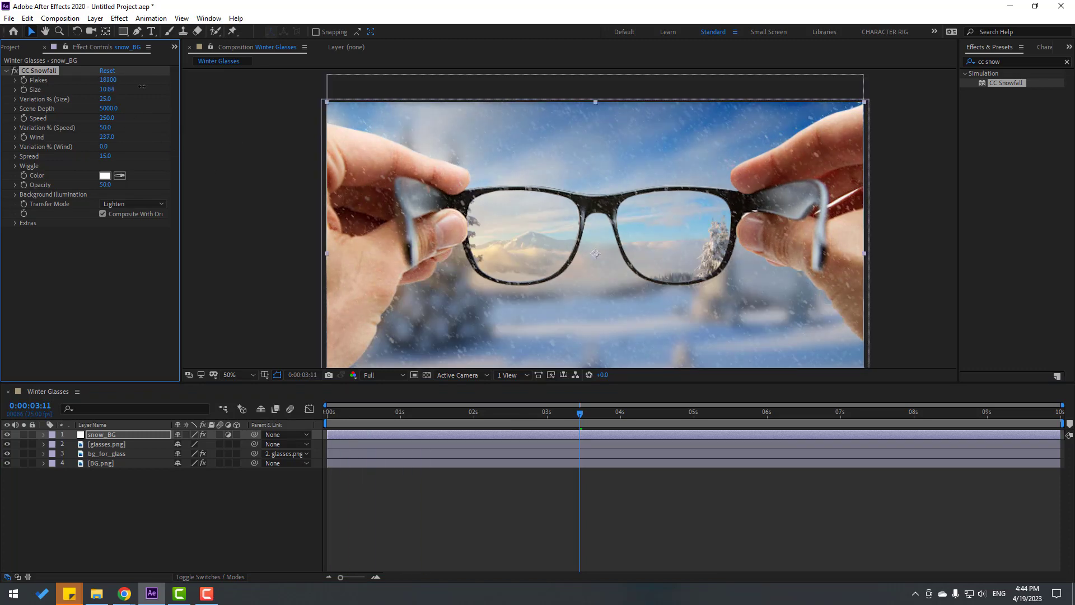
{"action": "left_click_drag", "start_coordinate": [82, 91], "coordinate": [79, 103]}
{"action": "key", "text": "space"}
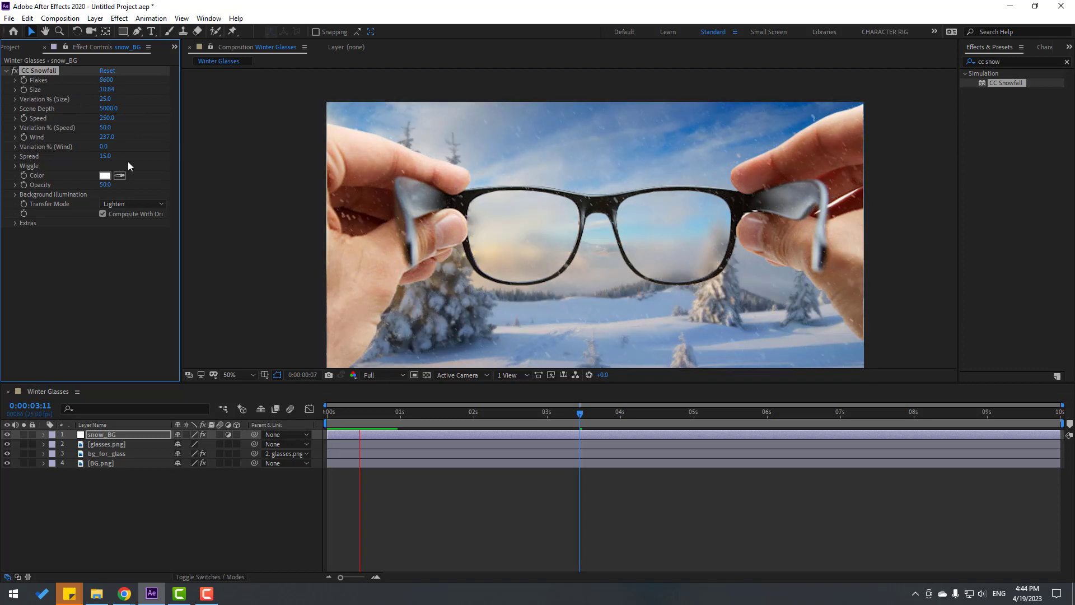
{"action": "left_click_drag", "start_coordinate": [105, 185], "coordinate": [278, 181]}
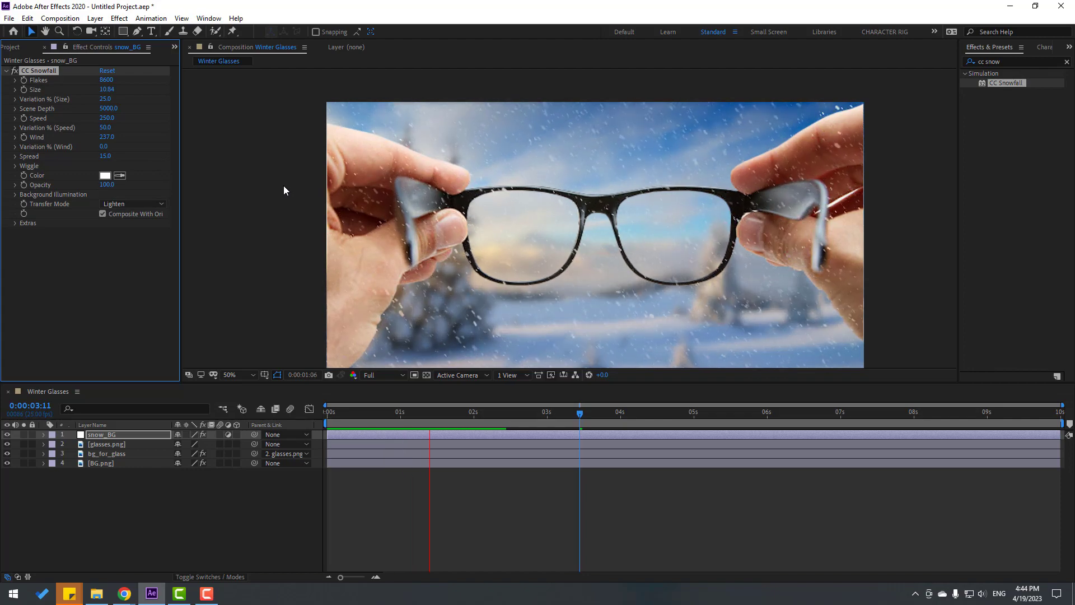
{"action": "left_click", "coordinate": [124, 436]}
{"action": "left_click_drag", "start_coordinate": [115, 435], "coordinate": [140, 460]}
Step: Duplicate snow_BG and bg_for_glass, placing snow_BG 2 directly under bg_for_glass 2
{"action": "key", "text": "space"}
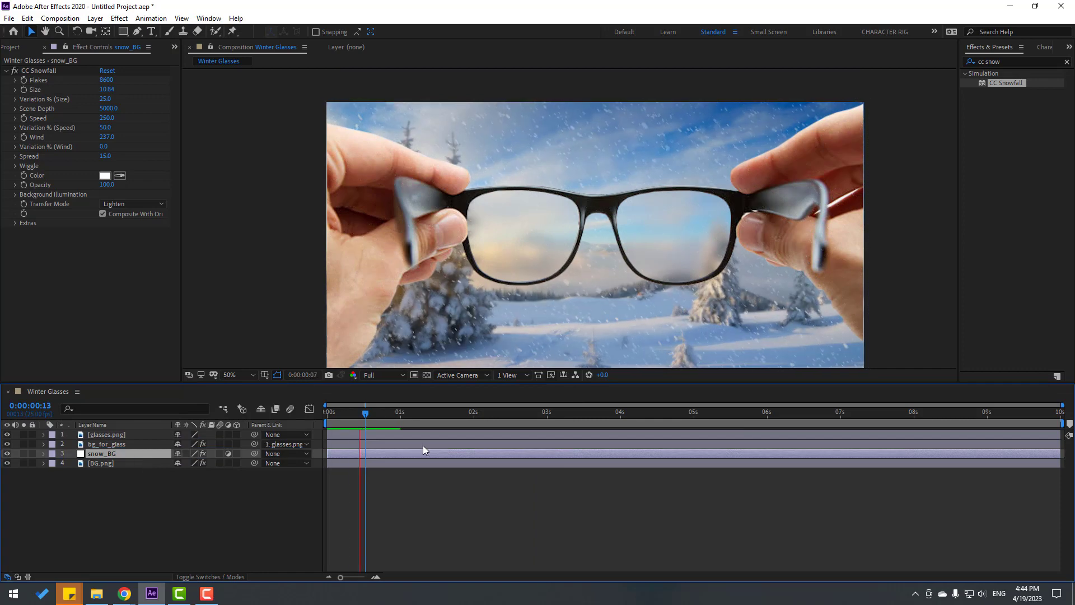
{"action": "key", "text": "space"}
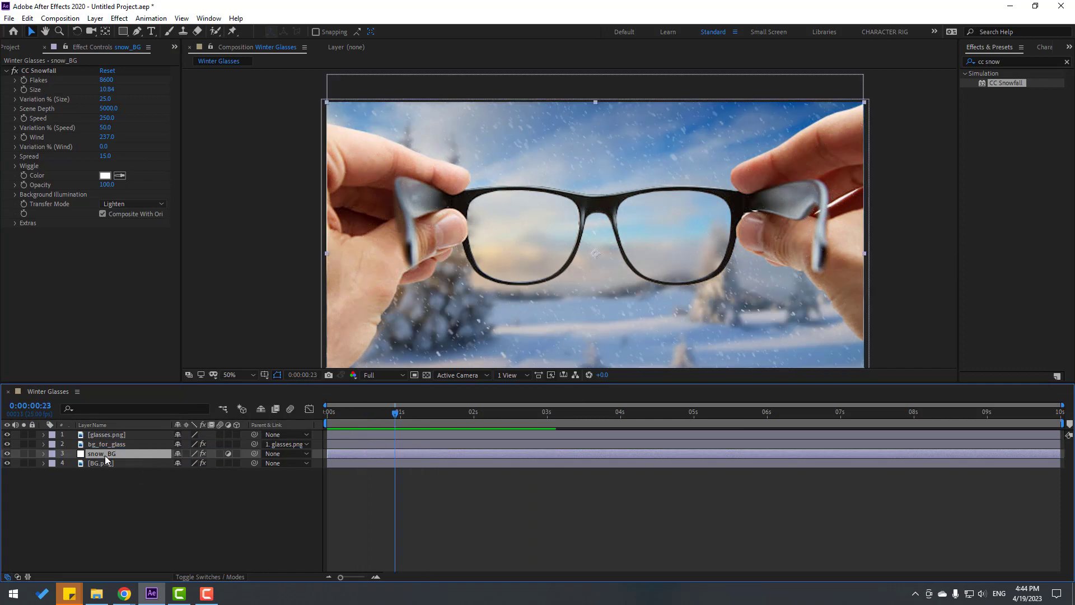
{"action": "key", "text": "ctrl+d"}
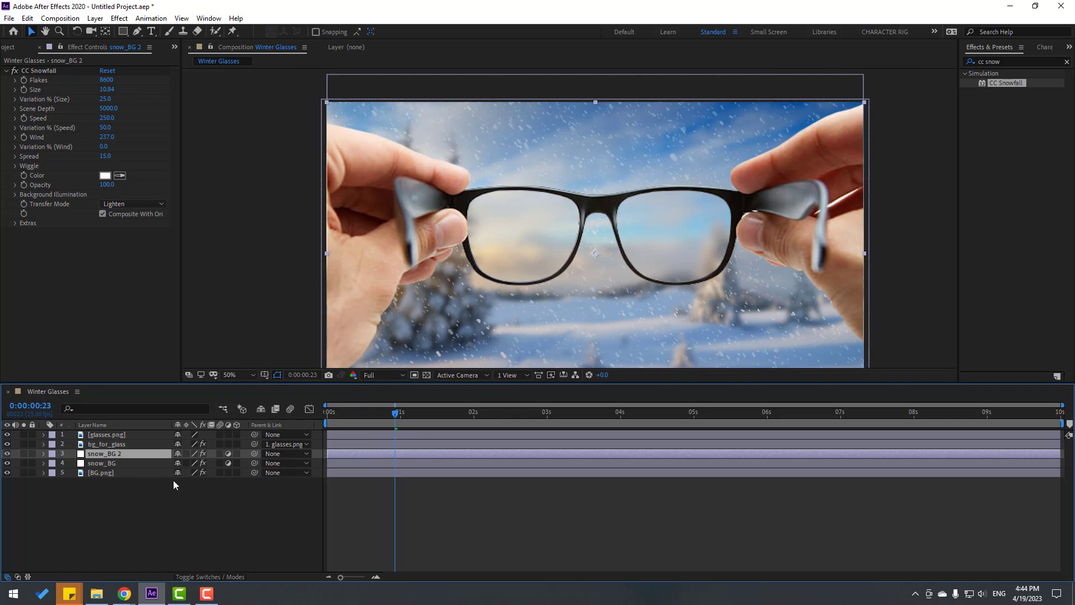
{"action": "left_click", "coordinate": [103, 445]}
{"action": "key", "text": "ctrl+d"}
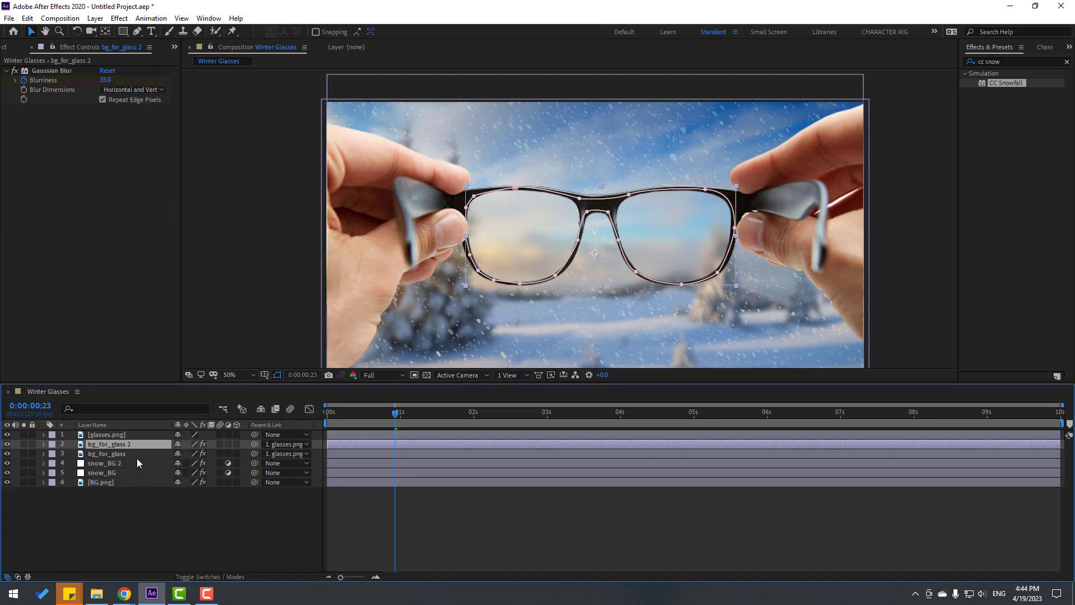
{"action": "left_click", "coordinate": [112, 465]}
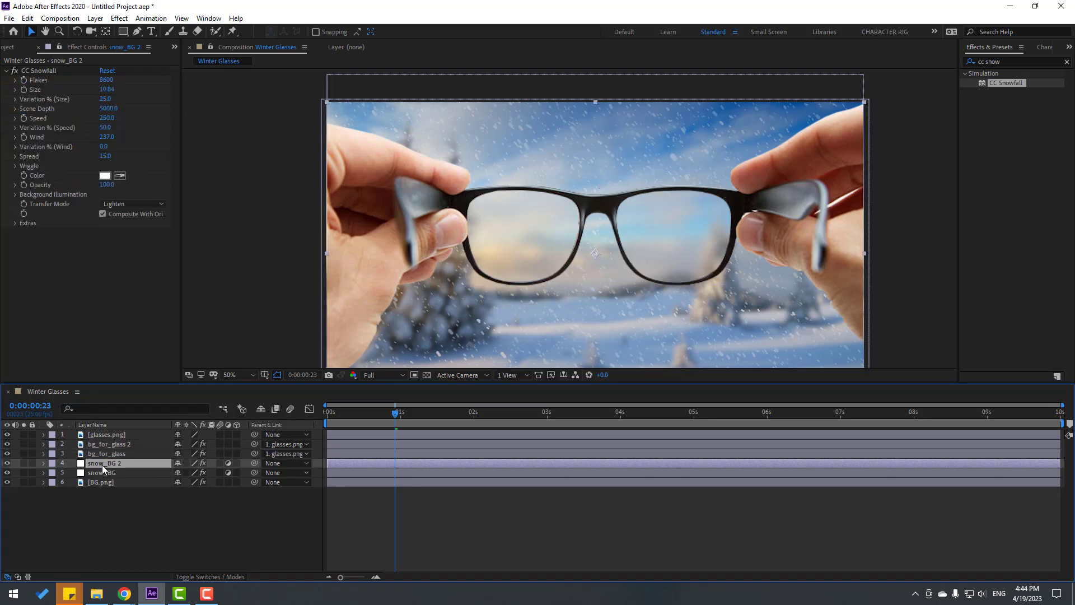
{"action": "left_click_drag", "start_coordinate": [102, 465], "coordinate": [133, 455]}
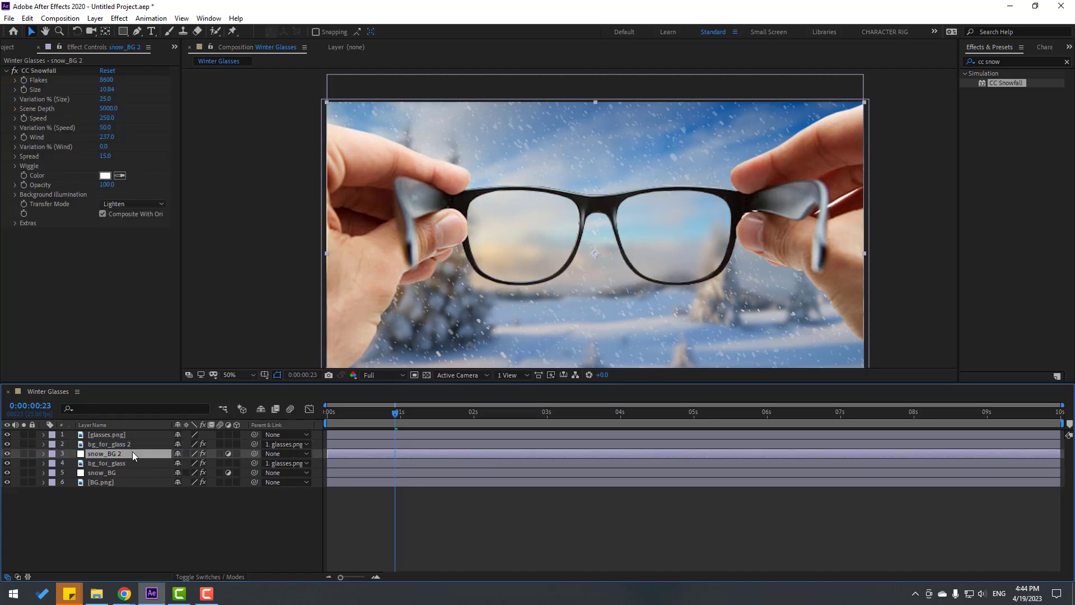
Step: Set snow_BG 2's Track Matte to Alpha Matte from bg_for_glass 2
{"action": "left_click", "coordinate": [201, 578]}
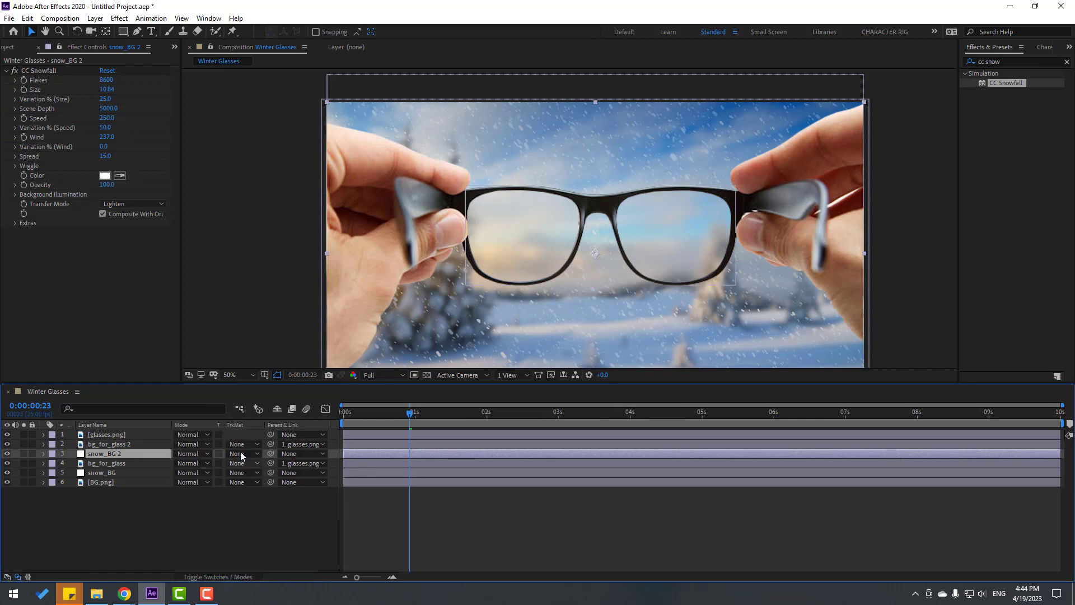
{"action": "left_click", "coordinate": [241, 452]}
{"action": "left_click", "coordinate": [247, 484]}
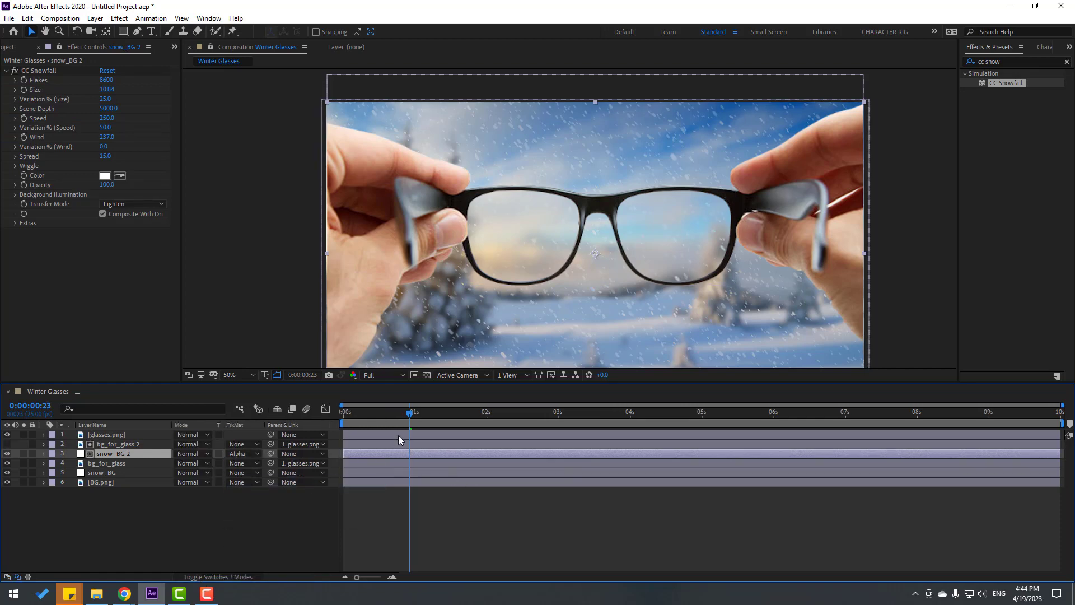
{"action": "left_click_drag", "start_coordinate": [369, 417], "coordinate": [654, 417]}
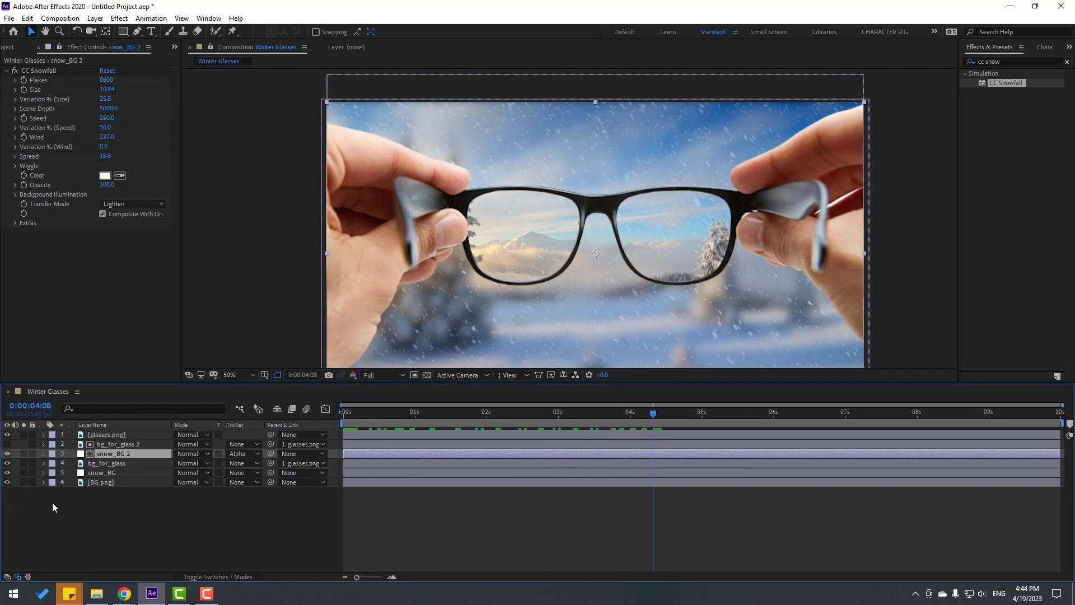
Step: Paste bg_for_glass's Gaussian Blur (Blurriness 35) onto snow_BG 2 and scrub to check the blurred lens snow
{"action": "left_click", "coordinate": [101, 483]}
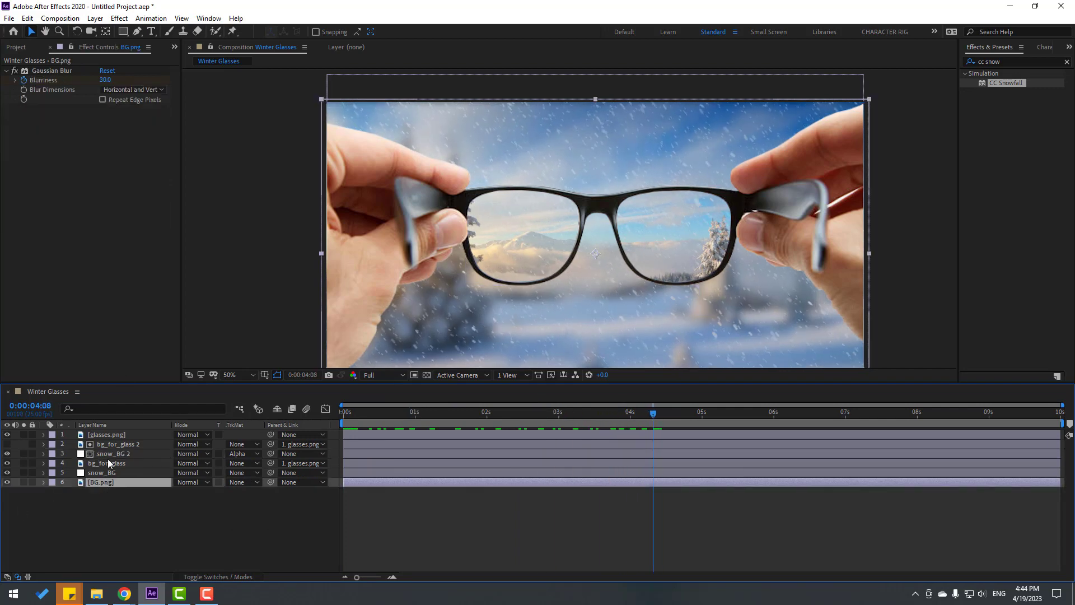
{"action": "left_click", "coordinate": [52, 70]}
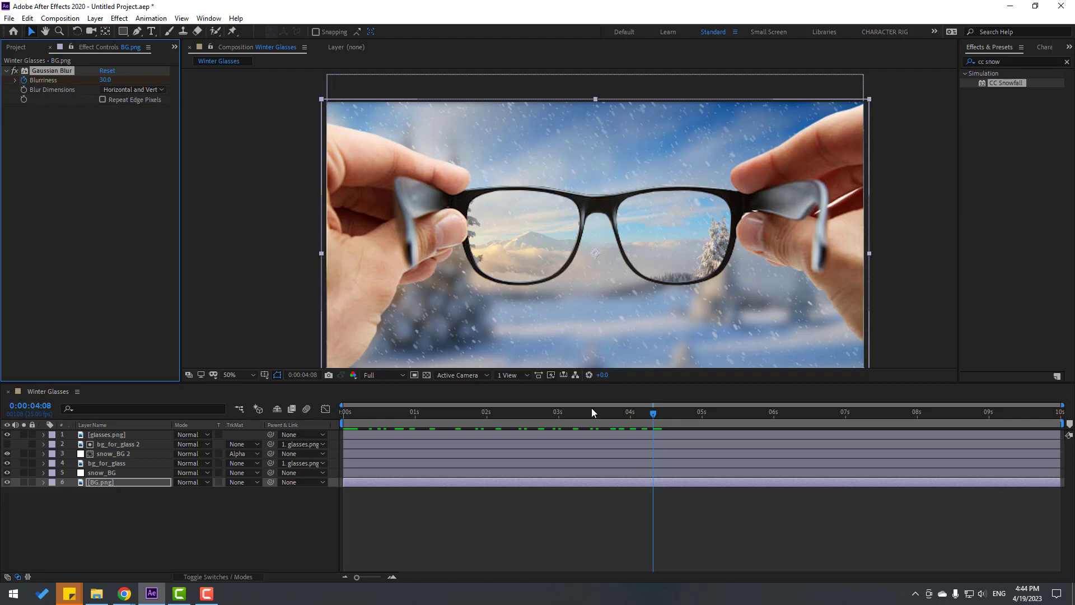
{"action": "left_click_drag", "start_coordinate": [425, 413], "coordinate": [148, 427]}
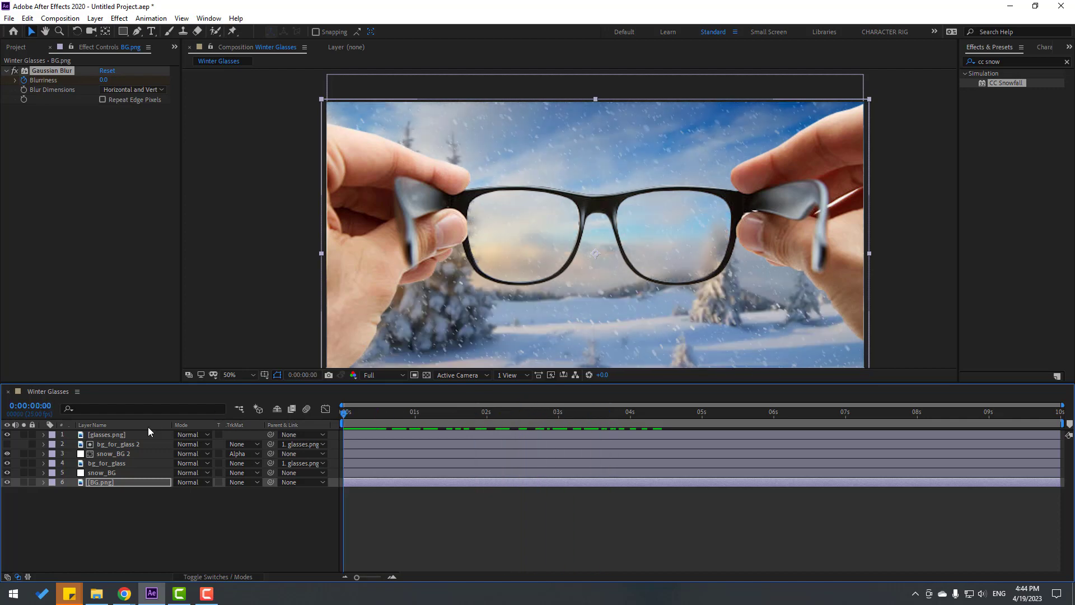
{"action": "left_click", "coordinate": [109, 464]}
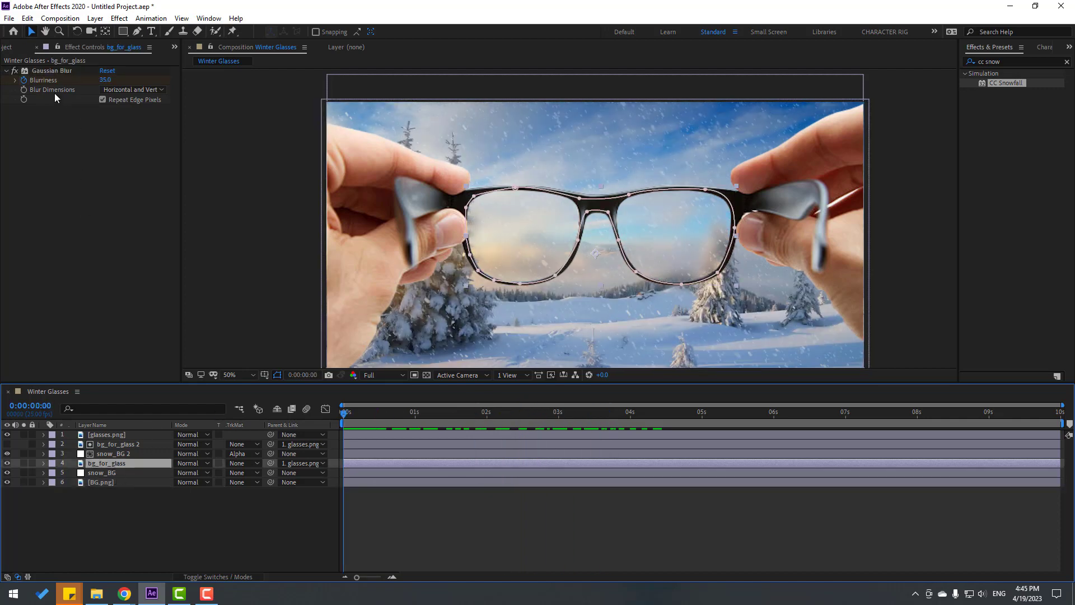
{"action": "left_click", "coordinate": [57, 71]}
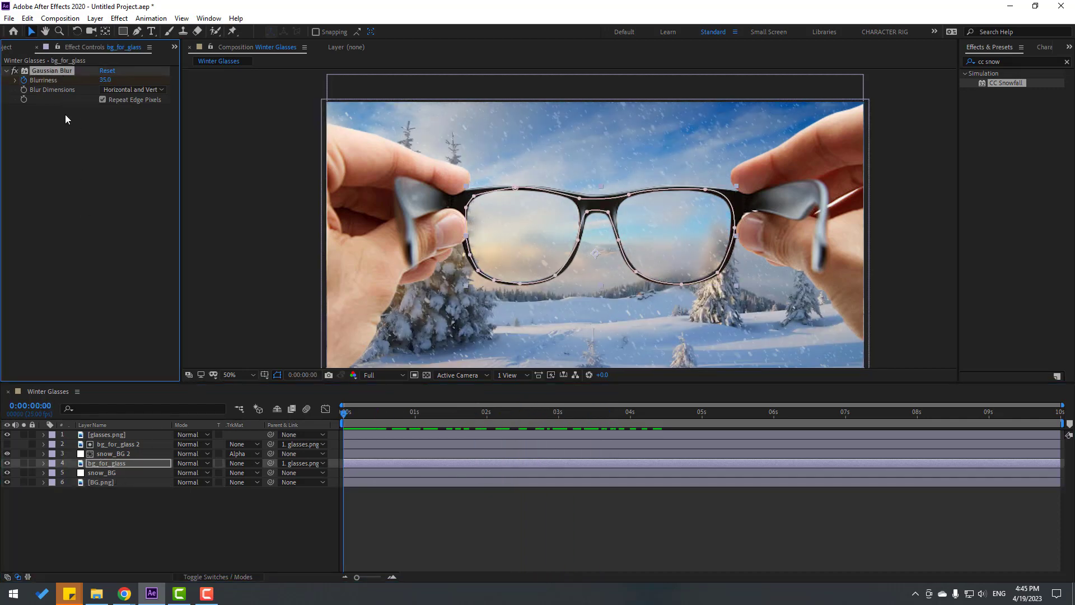
{"action": "left_click", "coordinate": [119, 453]}
{"action": "key", "text": "ctrl+v"}
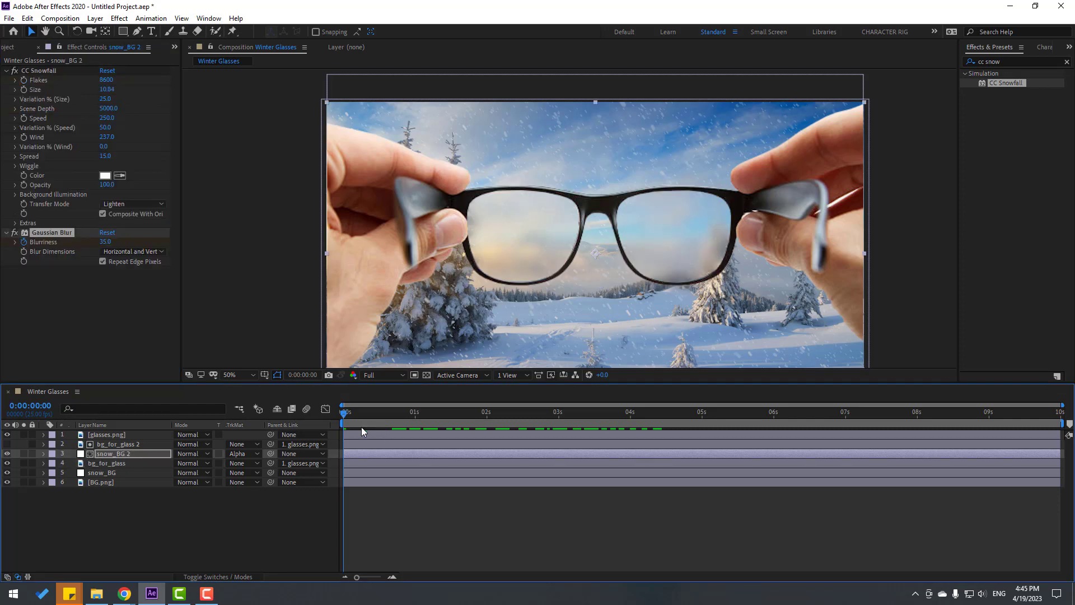
{"action": "left_click_drag", "start_coordinate": [348, 417], "coordinate": [619, 420]}
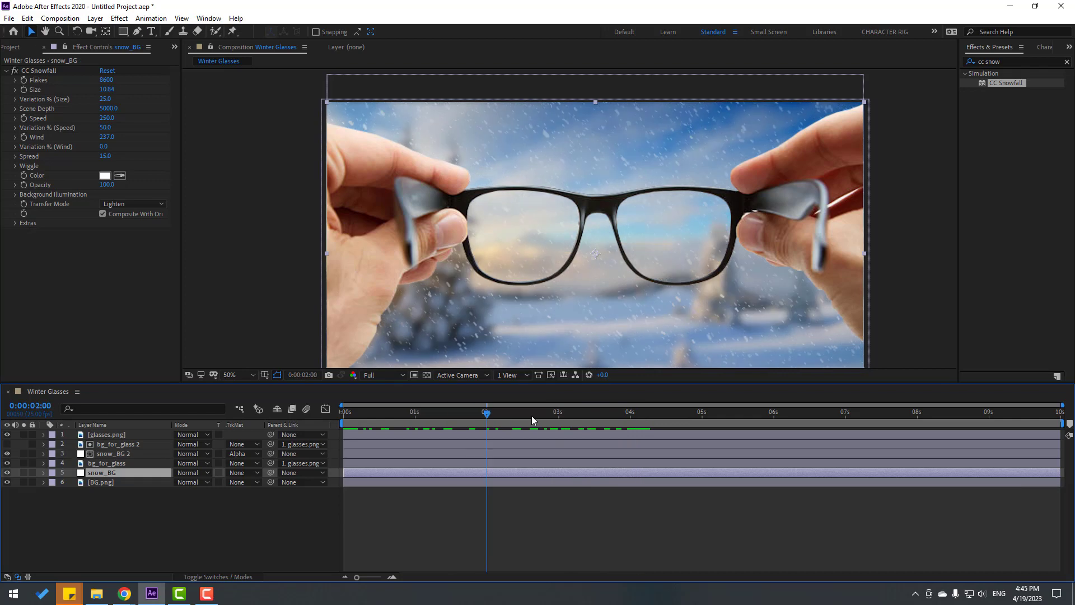
Step: Select BG.png's animated Gaussian Blur effect to copy it
{"action": "left_click_drag", "start_coordinate": [532, 419], "coordinate": [583, 420]}
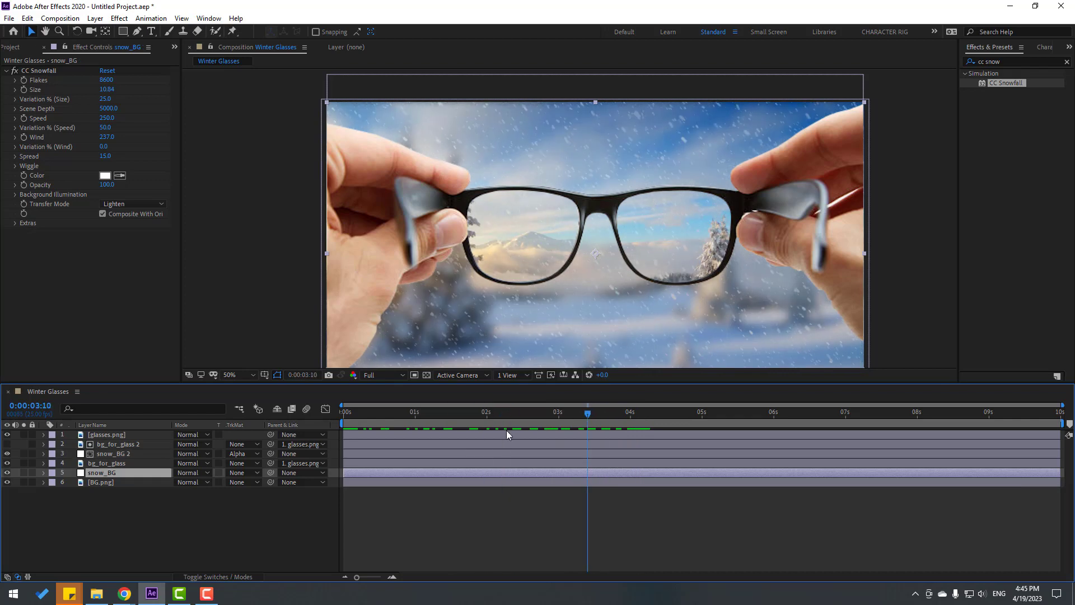
{"action": "left_click", "coordinate": [96, 482]}
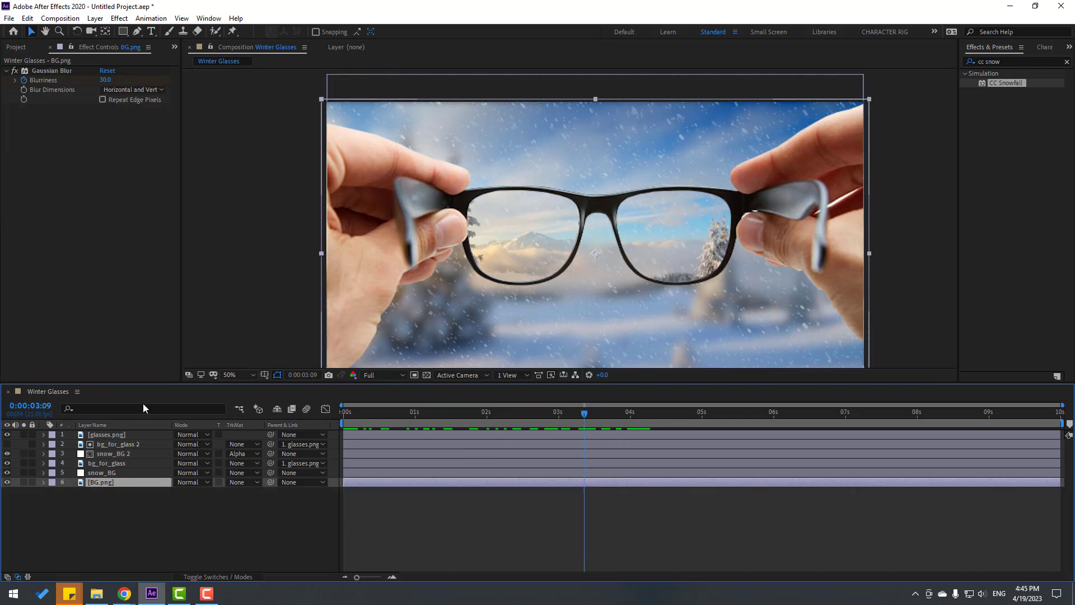
{"action": "left_click", "coordinate": [47, 72]}
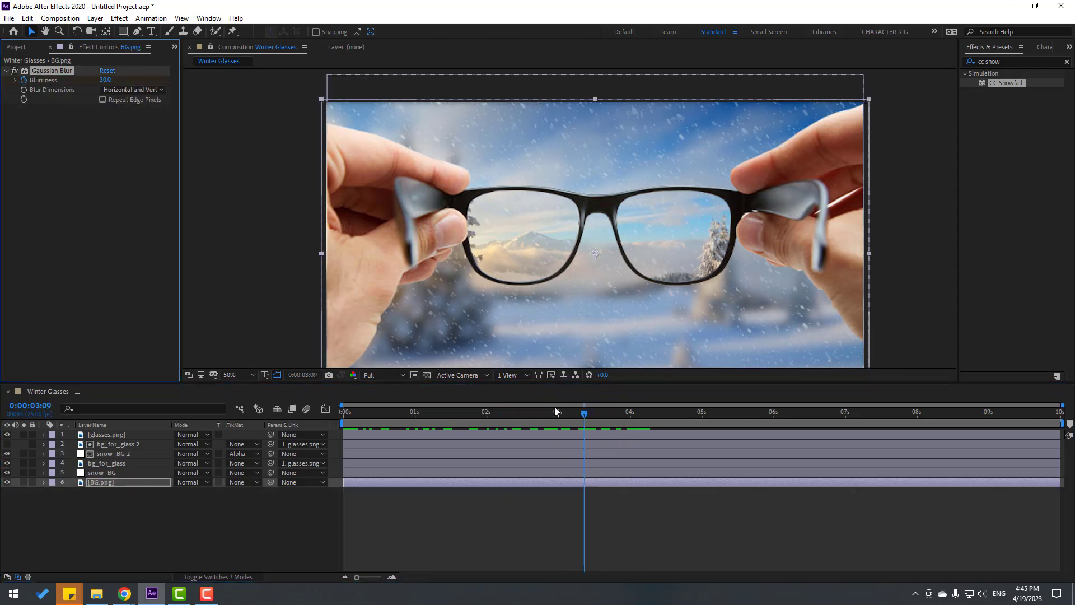
Step: Paste BG.png's keyframed Gaussian Blur onto snow_BG and scrub to watch it blur in
{"action": "left_click_drag", "start_coordinate": [554, 412], "coordinate": [246, 427]}
{"action": "left_click", "coordinate": [95, 476]}
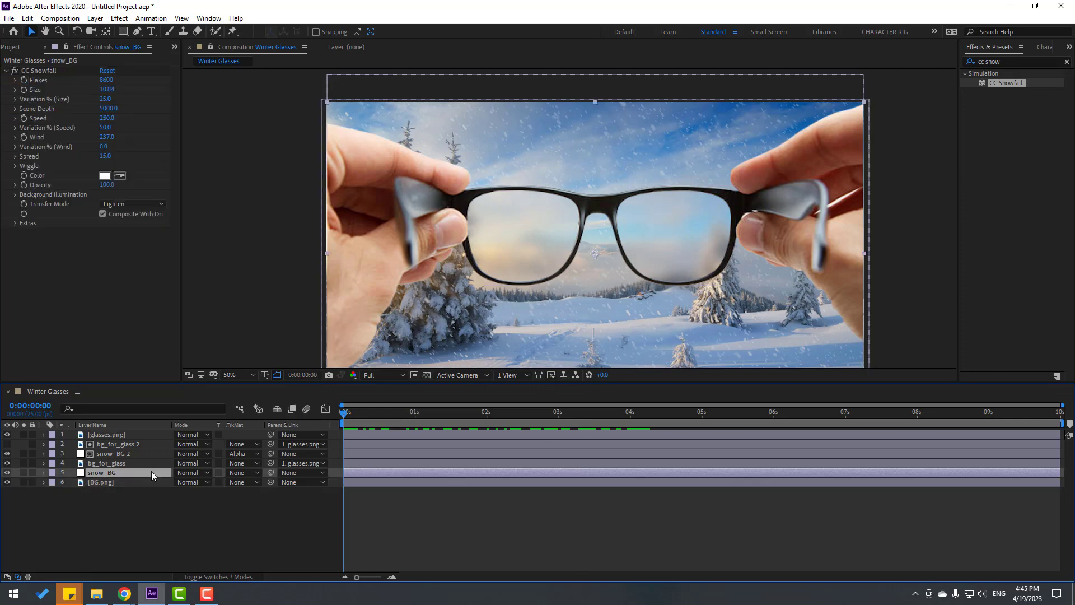
{"action": "key", "text": "ctrl+v"}
{"action": "key", "text": "space"}
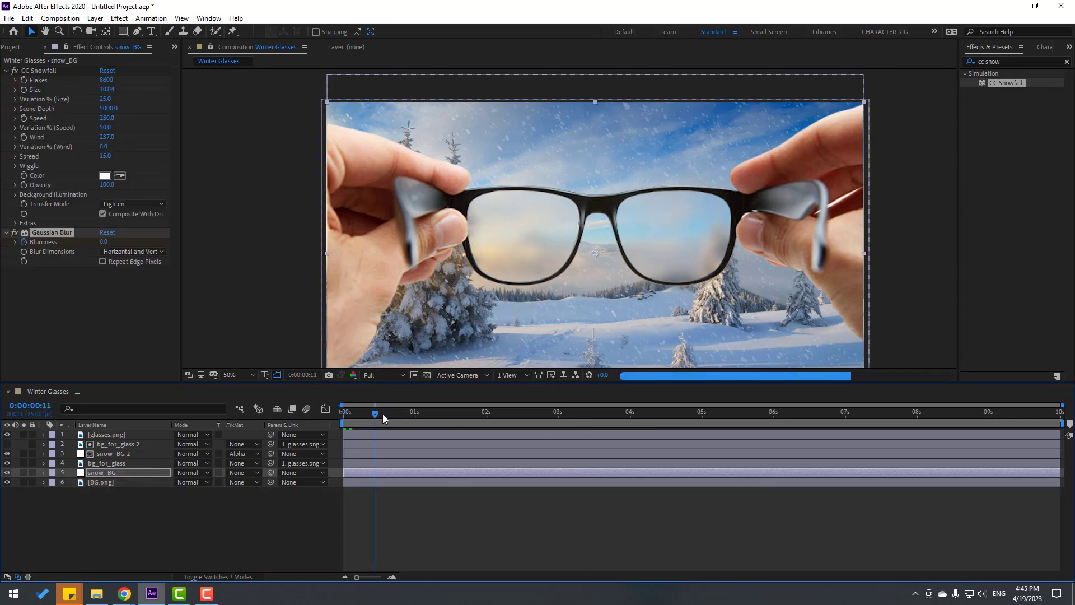
{"action": "left_click_drag", "start_coordinate": [383, 418], "coordinate": [557, 416]}
Step: Set snow_BG's second Blurriness keyframe to 50 and preview the animation
{"action": "key", "text": "u"}
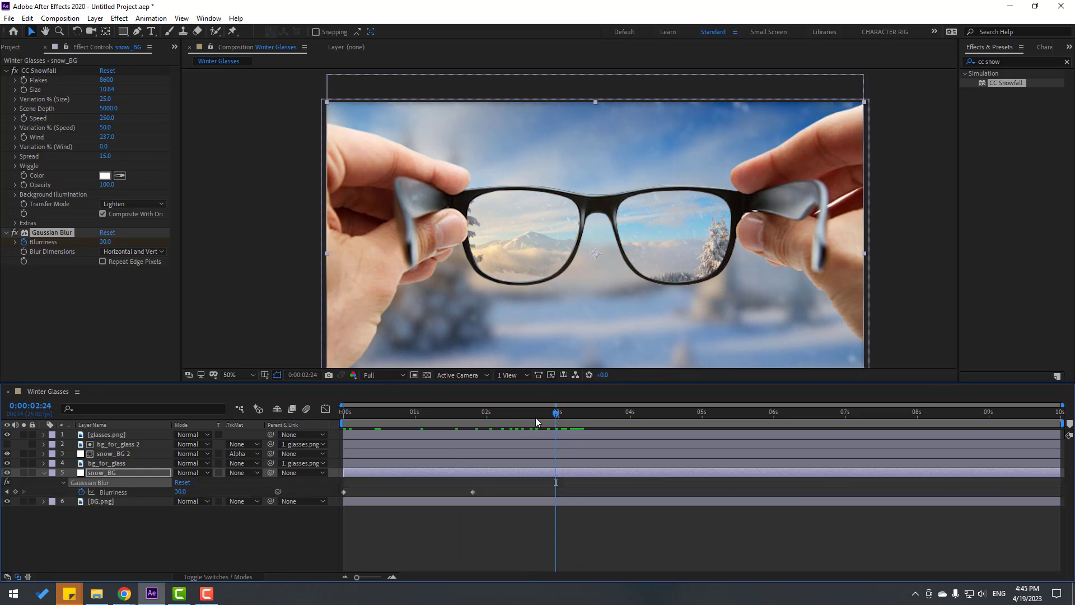
{"action": "left_click_drag", "start_coordinate": [481, 414], "coordinate": [473, 416]}
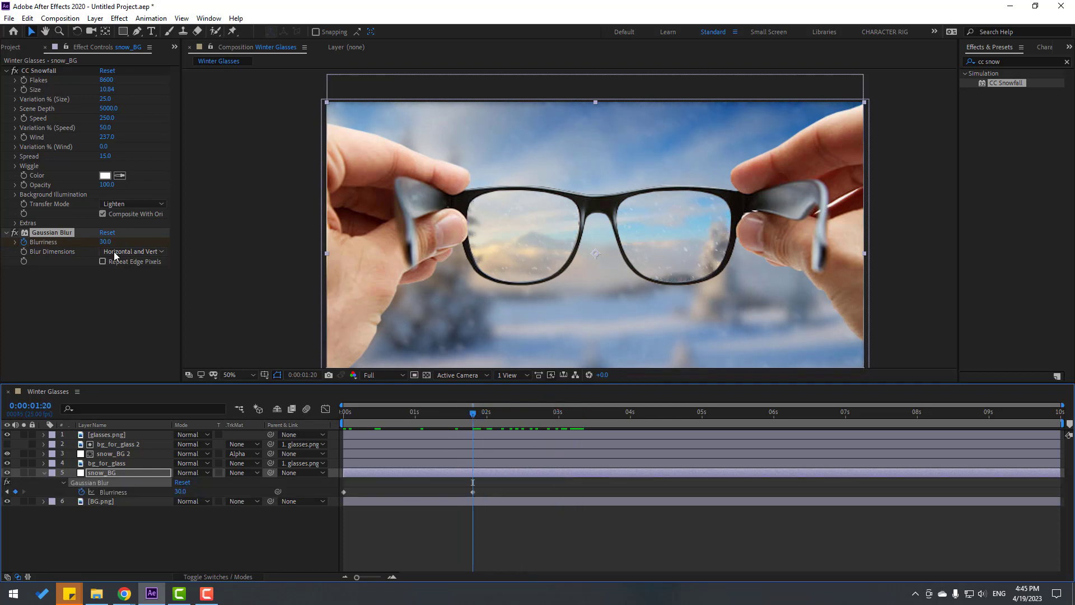
{"action": "left_click", "coordinate": [106, 242]}
{"action": "type", "text": "50"}
{"action": "key", "text": "Return"}
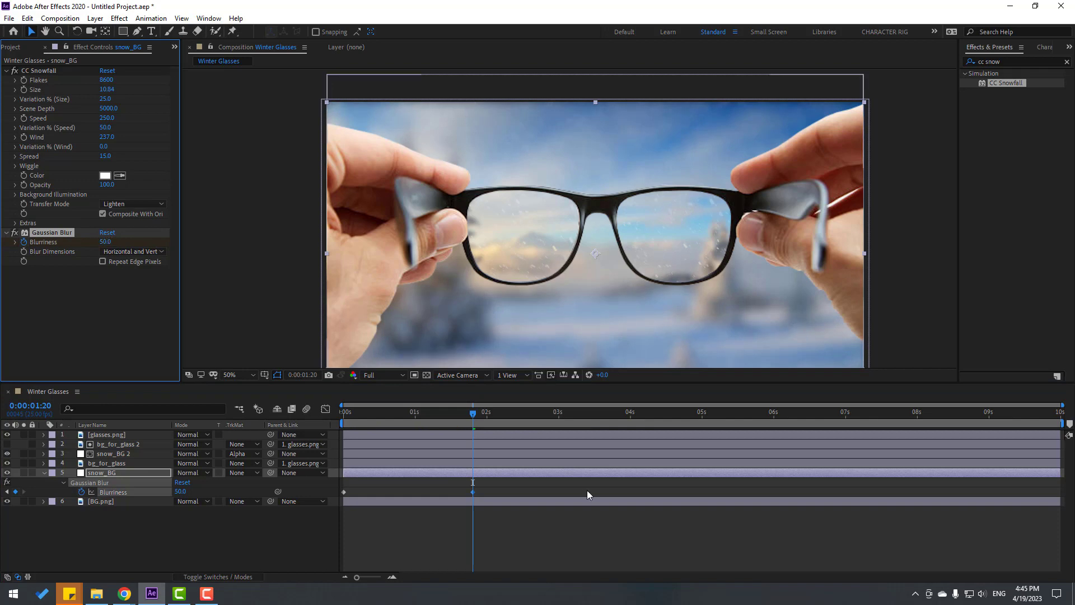
{"action": "left_click", "coordinate": [569, 541]}
{"action": "key", "text": "space"}
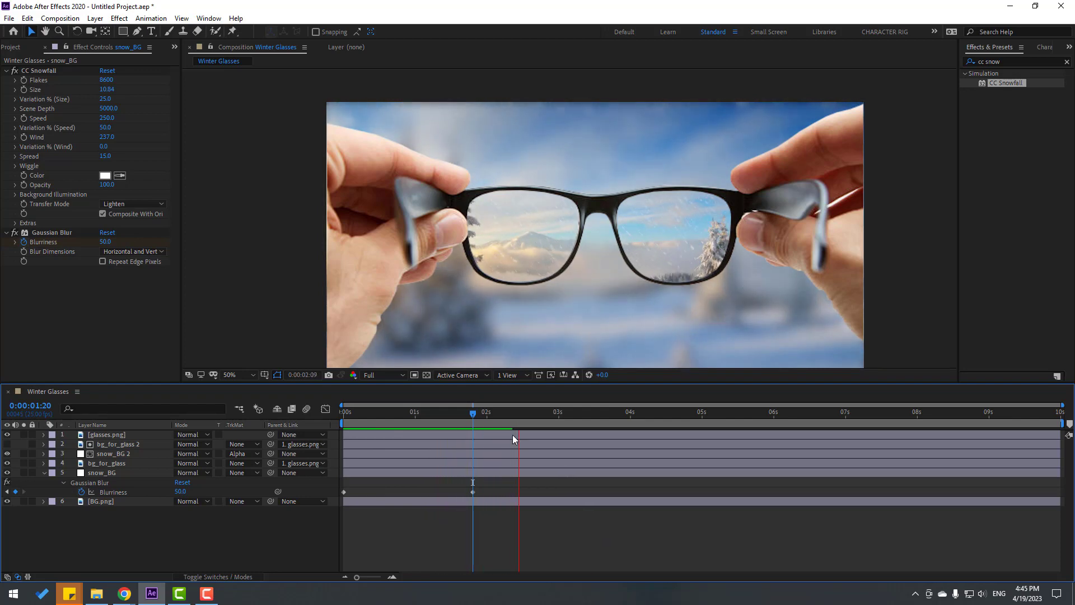
{"action": "key", "text": "space"}
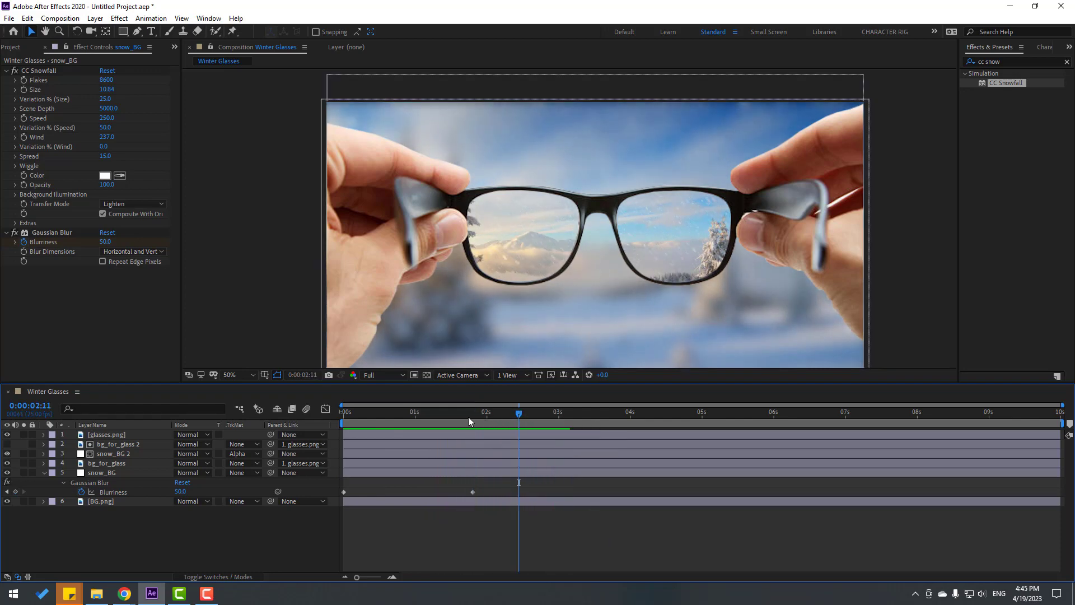
{"action": "key", "text": "Home"}
Step: Create a new adjustment layer, Adjustment Layer 2, at the top of the timeline
{"action": "right_click", "coordinate": [87, 528]}
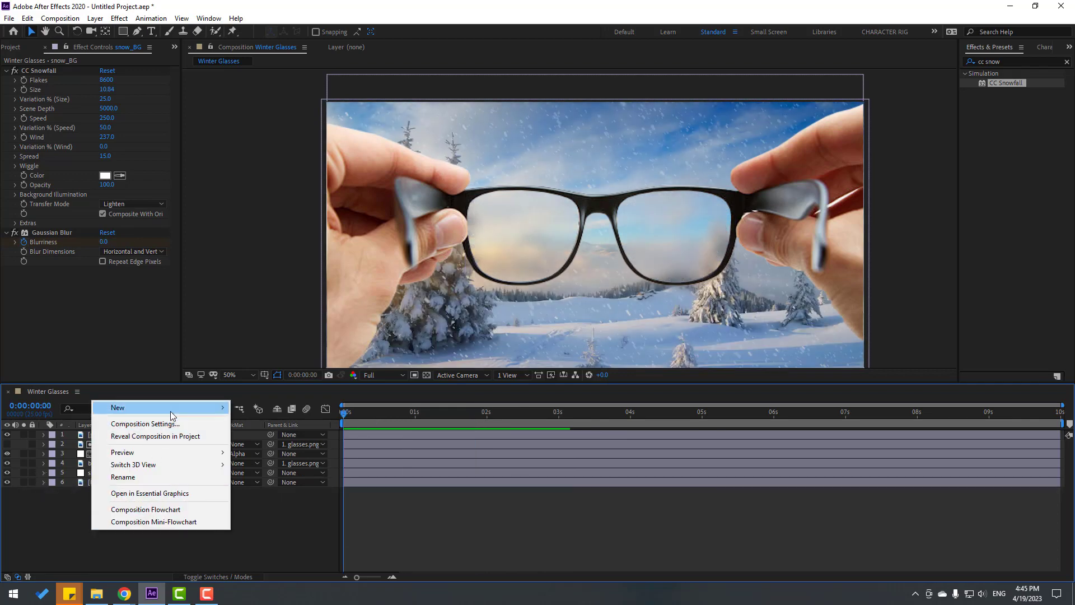
{"action": "mouse_move", "coordinate": [185, 408]}
{"action": "left_click", "coordinate": [282, 498]}
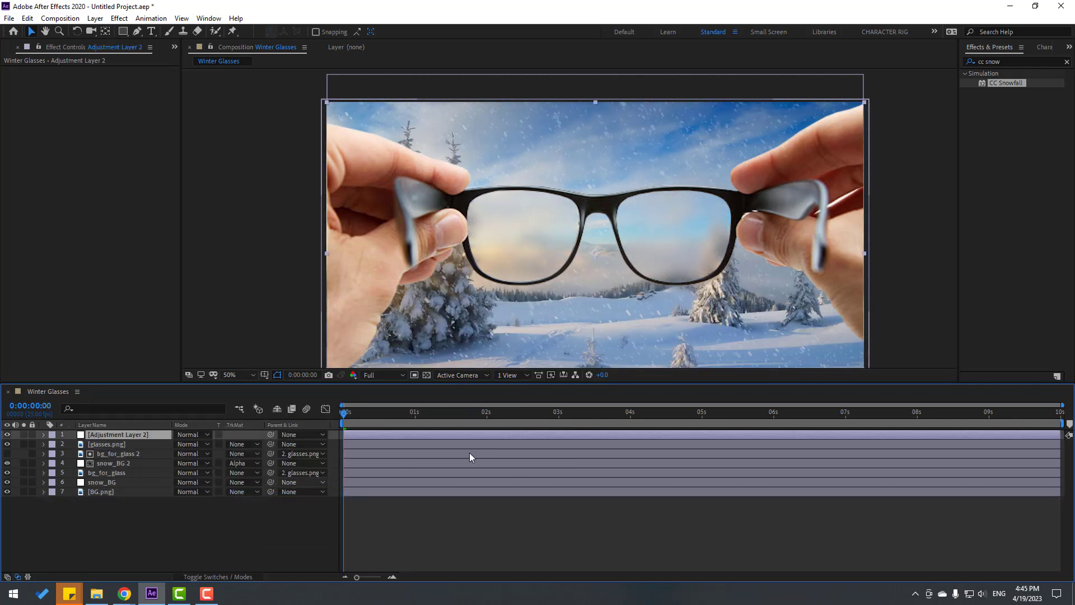
Step: Search Effects & Presets for 'lens' and apply Lens Flare to Adjustment Layer 2
{"action": "left_click_drag", "start_coordinate": [1002, 62], "coordinate": [965, 63]}
{"action": "key", "text": "F10"}
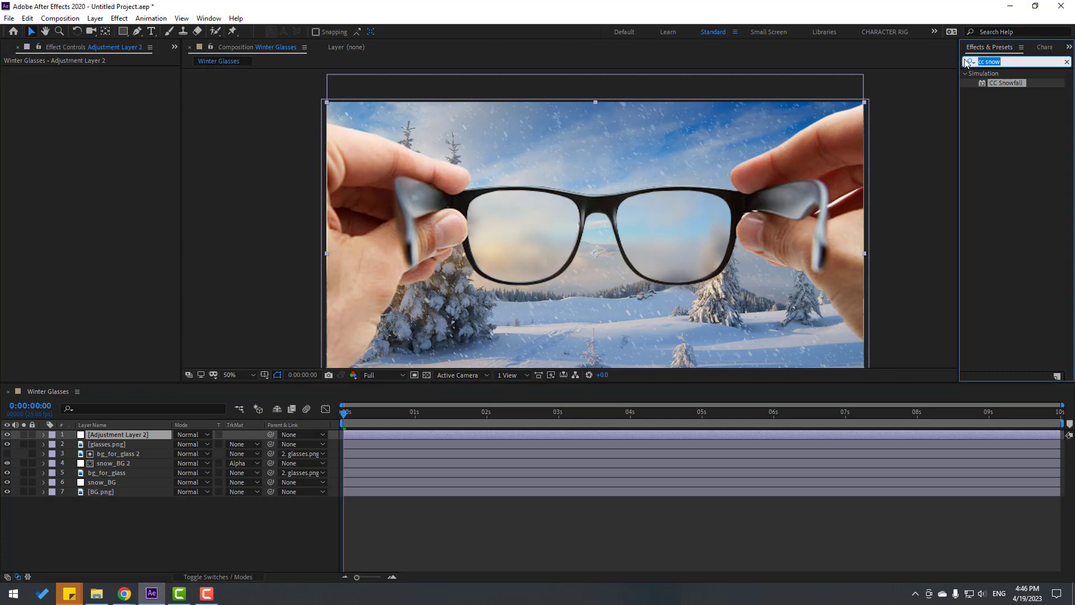
{"action": "type", "text": "lens"}
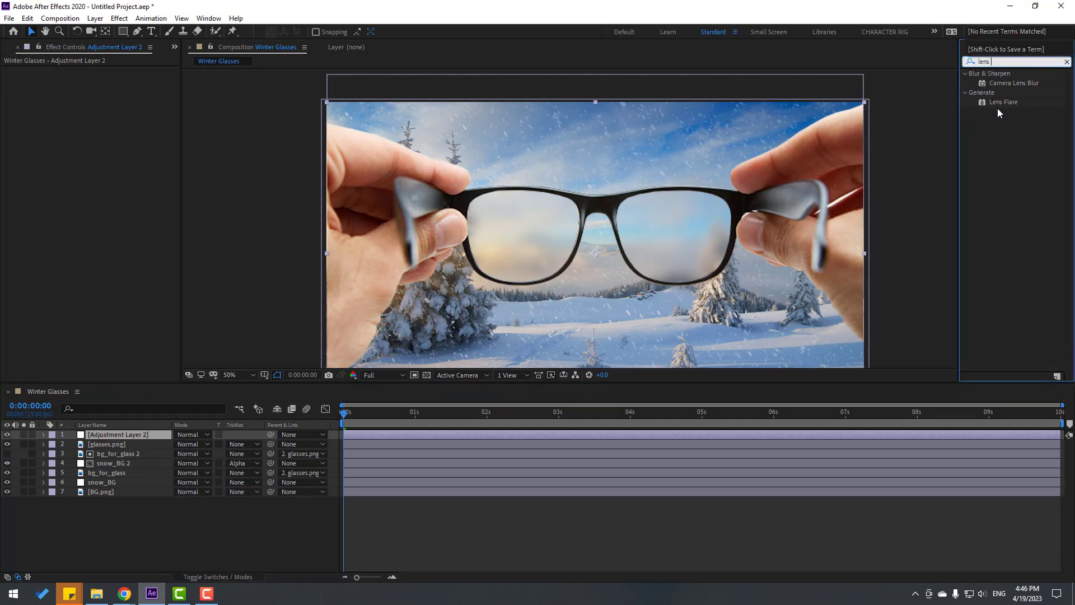
{"action": "left_click_drag", "start_coordinate": [999, 103], "coordinate": [160, 432]}
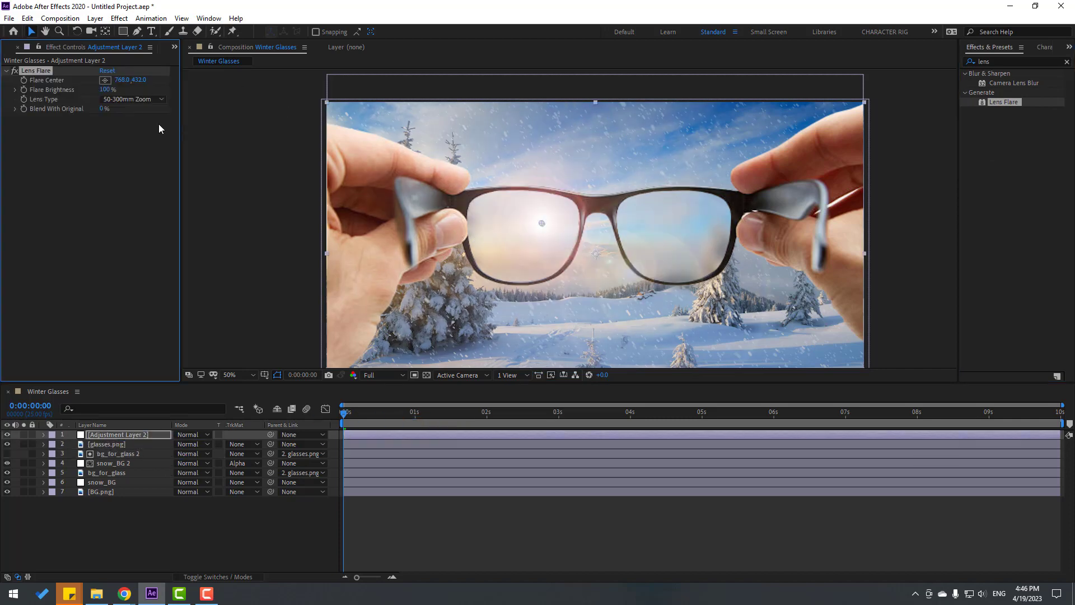
Step: Try the 35mm Prime lens, place the flare upper left, and move Adjustment Layer 2 below bg_for_glass
{"action": "left_click", "coordinate": [159, 99]}
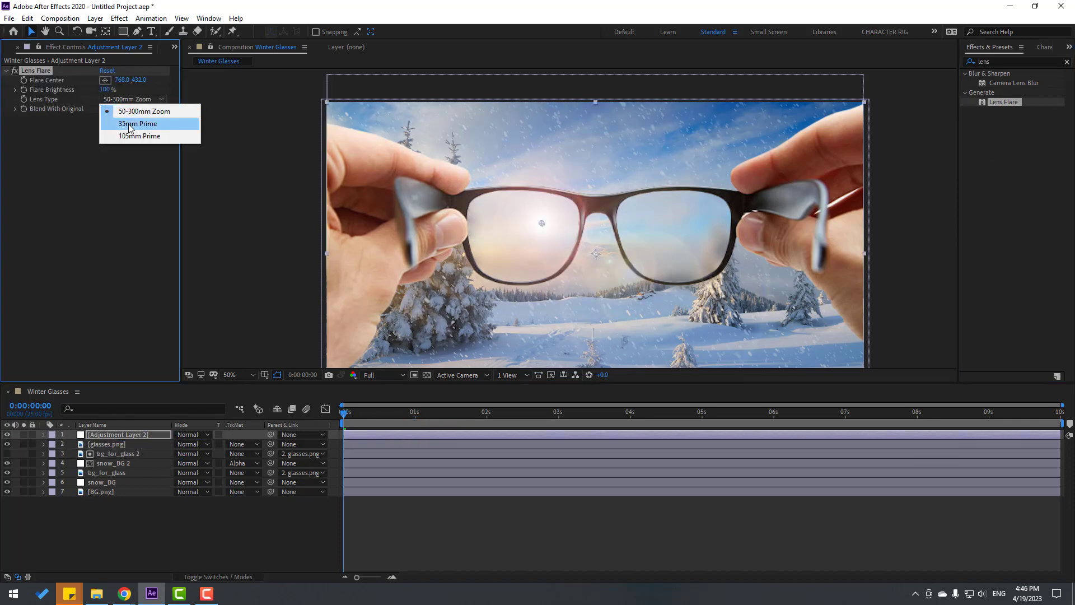
{"action": "left_click", "coordinate": [129, 123]}
{"action": "left_click_drag", "start_coordinate": [543, 225], "coordinate": [353, 125]}
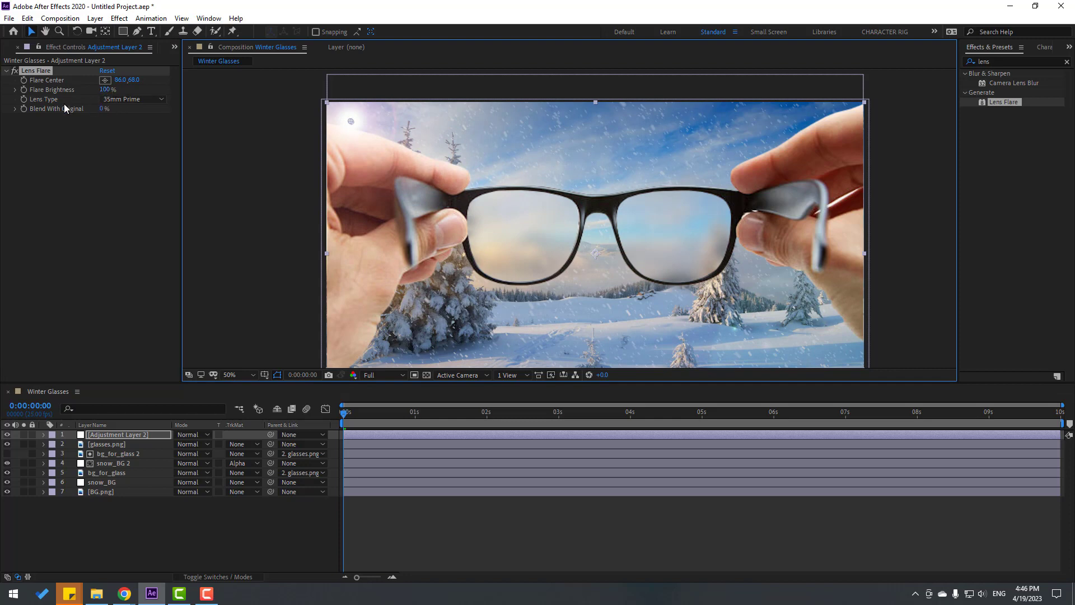
{"action": "mouse_move", "coordinate": [101, 94]}
{"action": "left_mouse_down"}
{"action": "mouse_move", "coordinate": [130, 95]}
{"action": "mouse_move", "coordinate": [102, 99]}
{"action": "left_mouse_up"}
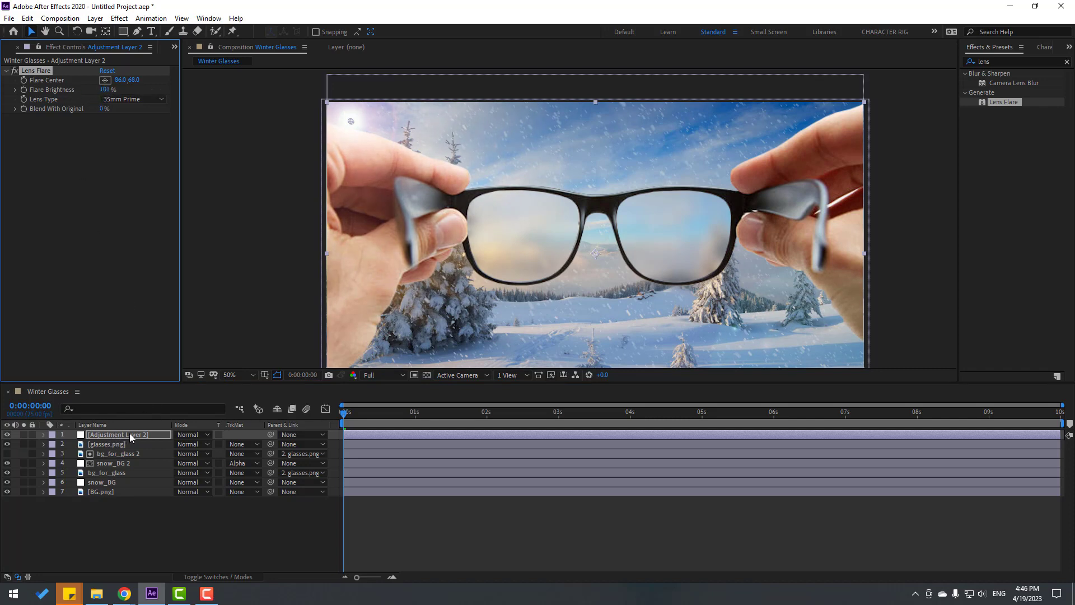
{"action": "left_click_drag", "start_coordinate": [122, 436], "coordinate": [126, 475]}
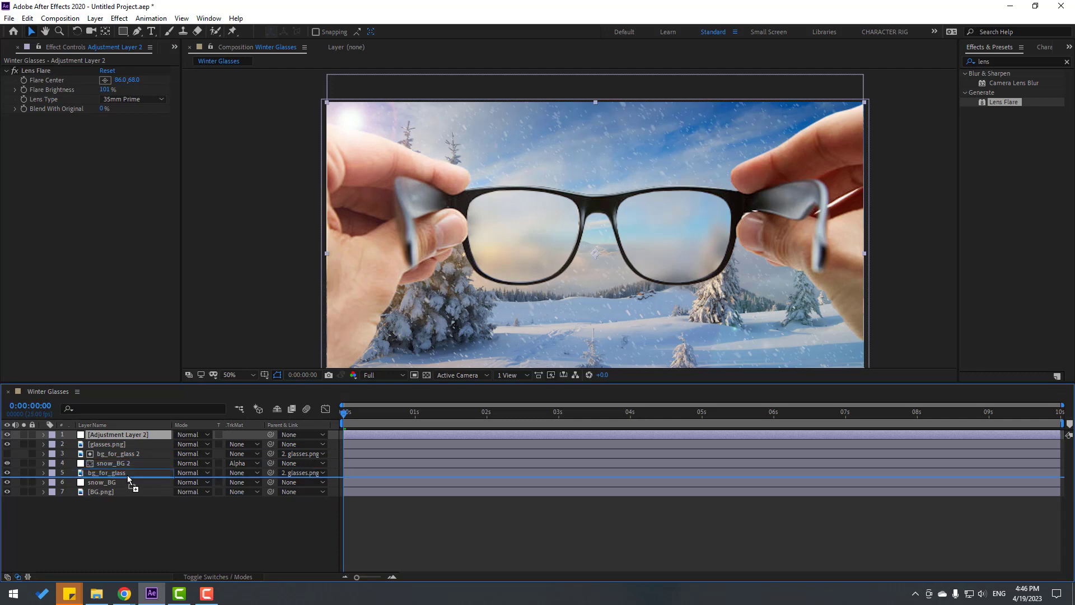
Step: Raise Flare Brightness to 133% and settle on the 50-300mm Zoom lens type
{"action": "left_click_drag", "start_coordinate": [107, 92], "coordinate": [135, 90]}
{"action": "left_click", "coordinate": [132, 100]}
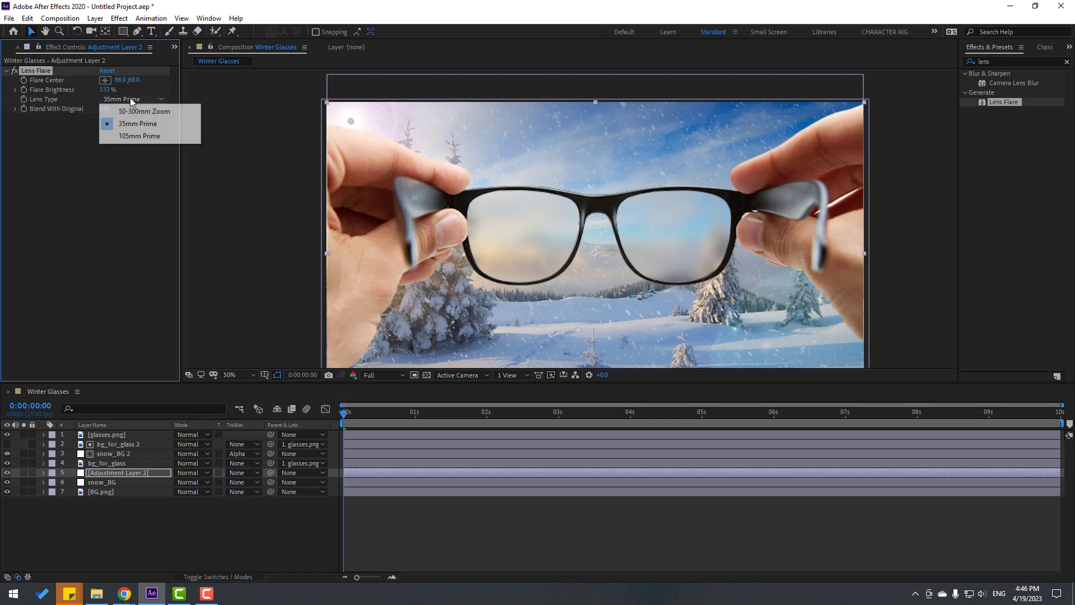
{"action": "left_click", "coordinate": [126, 137]}
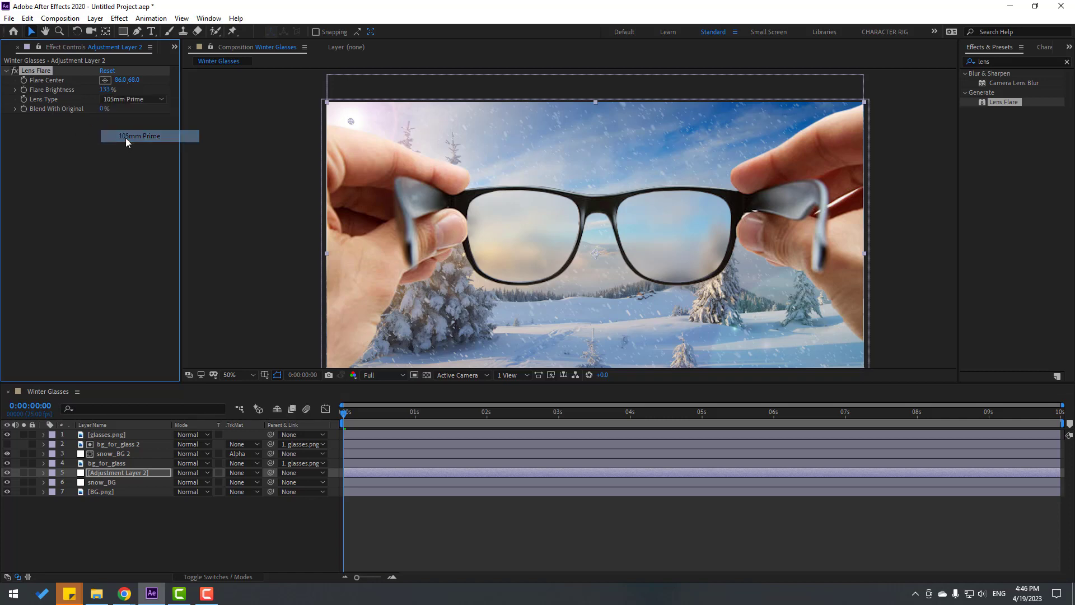
{"action": "left_click", "coordinate": [121, 101]}
{"action": "left_click", "coordinate": [132, 111]}
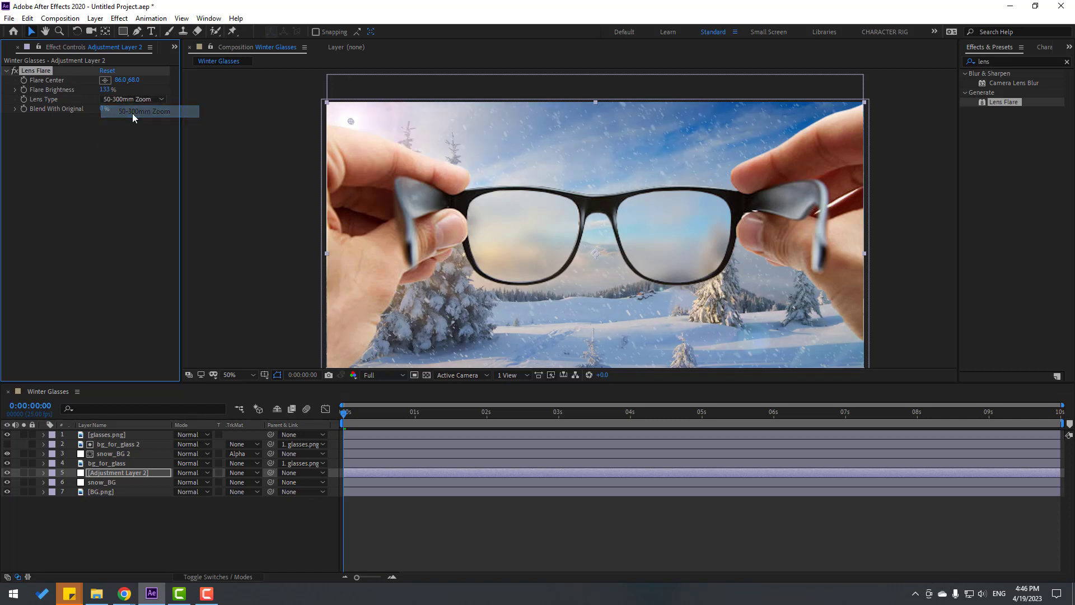
Step: Keyframe Flare Center moving from the top-left corner along the top edge by about five seconds
{"action": "left_click_drag", "start_coordinate": [354, 124], "coordinate": [323, 105]}
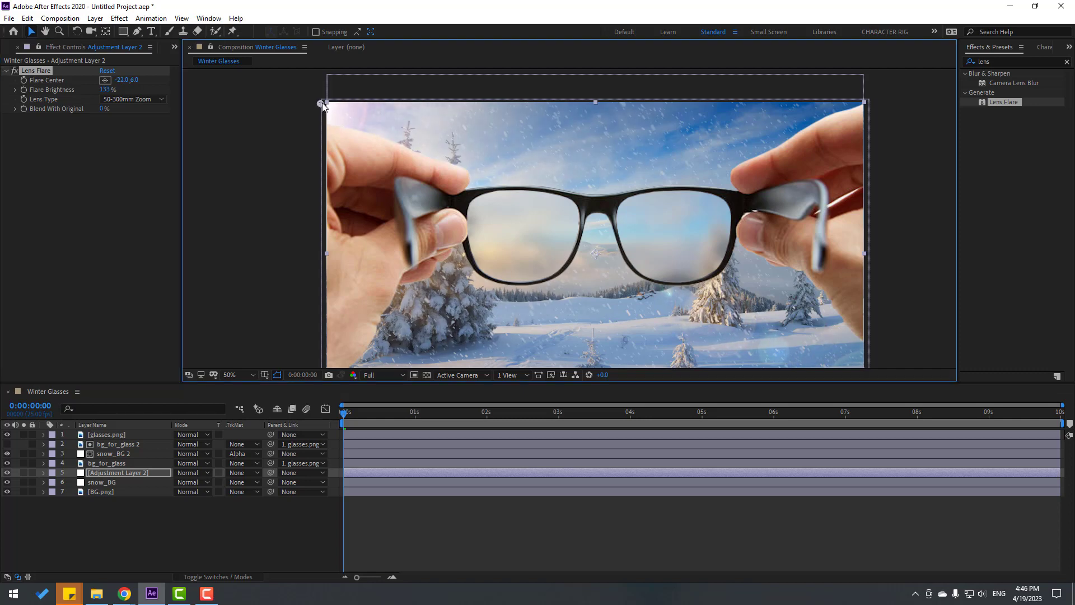
{"action": "left_click", "coordinate": [23, 80]}
{"action": "left_click_drag", "start_coordinate": [357, 411], "coordinate": [770, 421]}
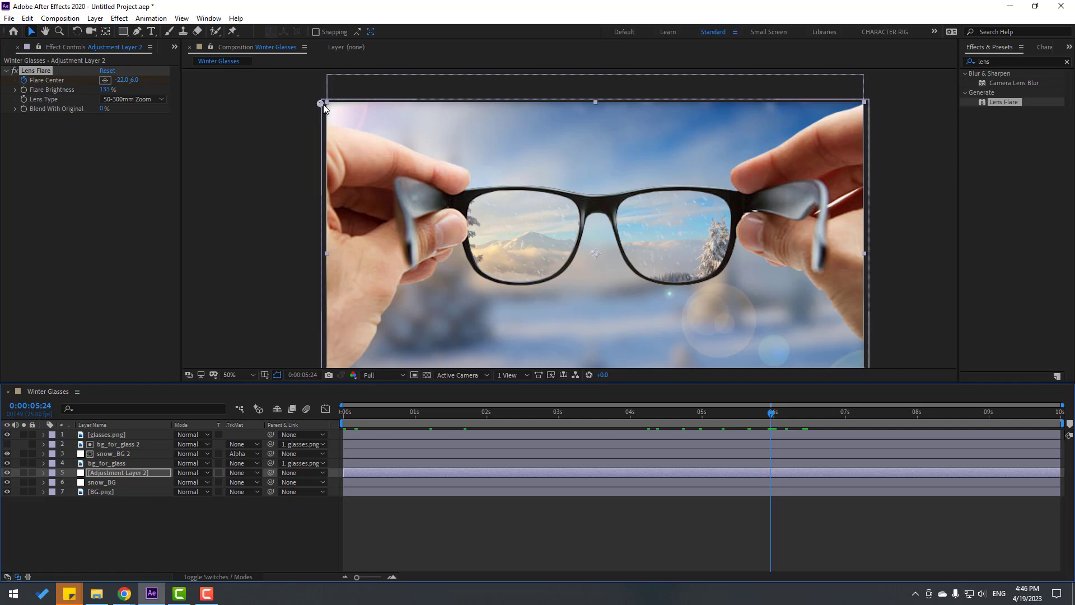
{"action": "left_click_drag", "start_coordinate": [322, 104], "coordinate": [470, 114]}
{"action": "left_click", "coordinate": [654, 547]}
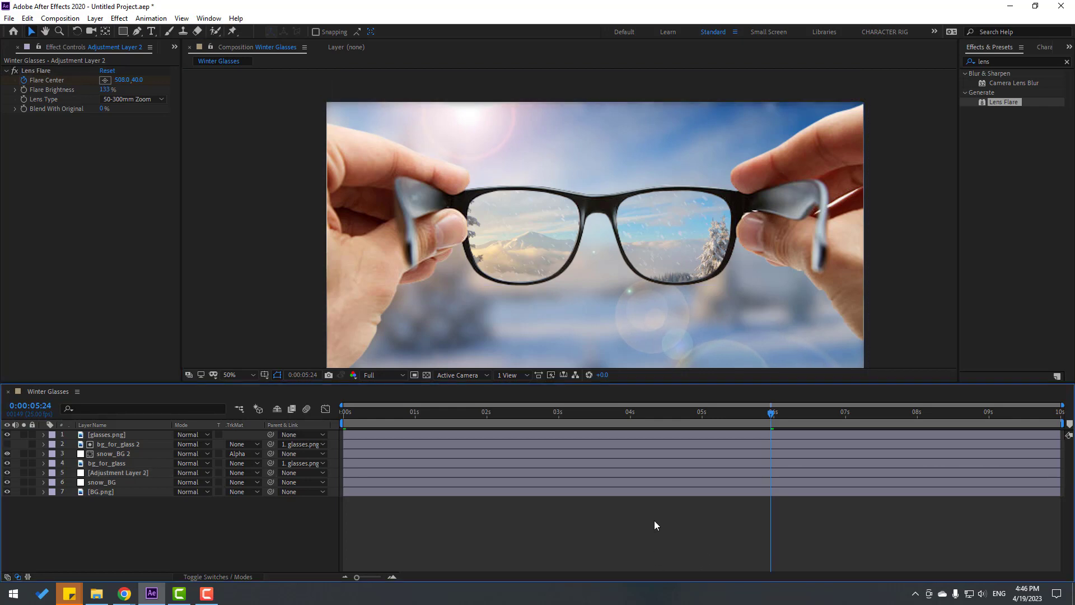
Step: Play the lens flare animation with the viewer resolution set to Quarter
{"action": "key", "text": "space"}
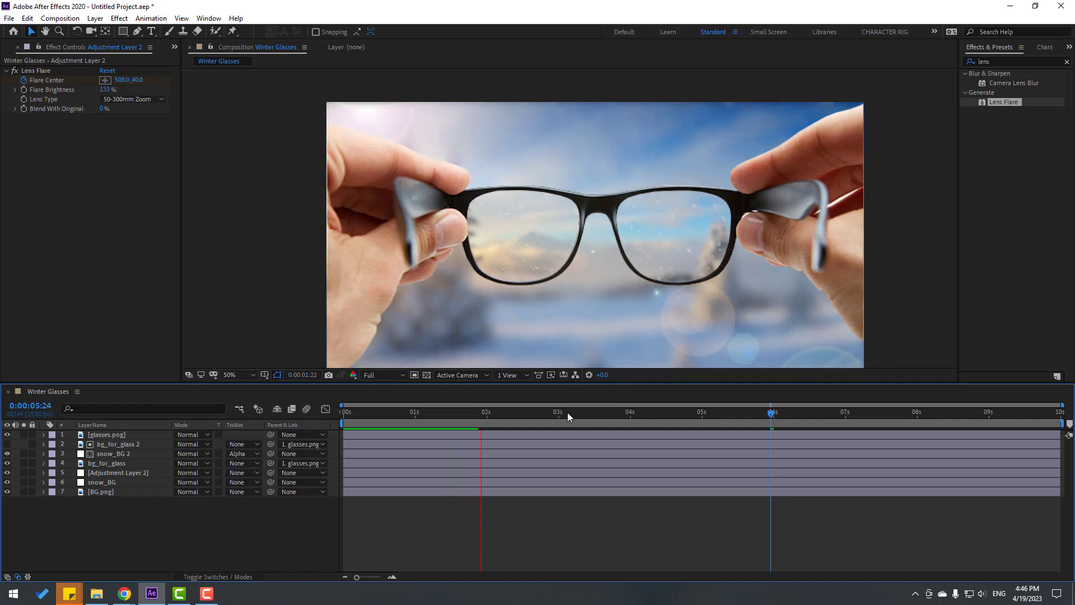
{"action": "left_click", "coordinate": [383, 374]}
{"action": "left_click", "coordinate": [376, 441]}
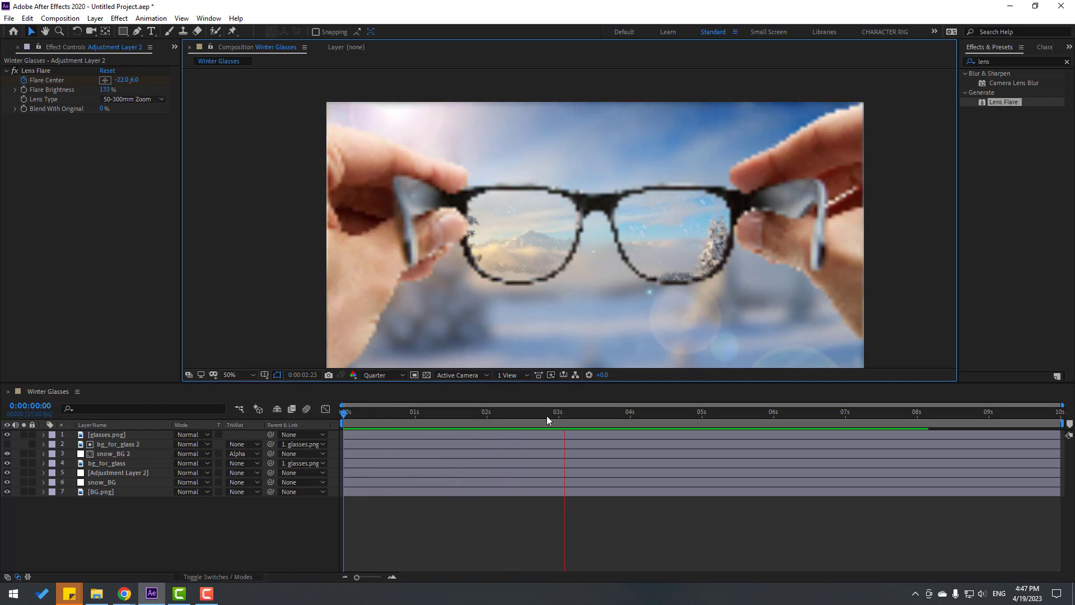
{"action": "key", "text": "space"}
Step: Add a new null object layer named Camera
{"action": "right_click", "coordinate": [163, 528]}
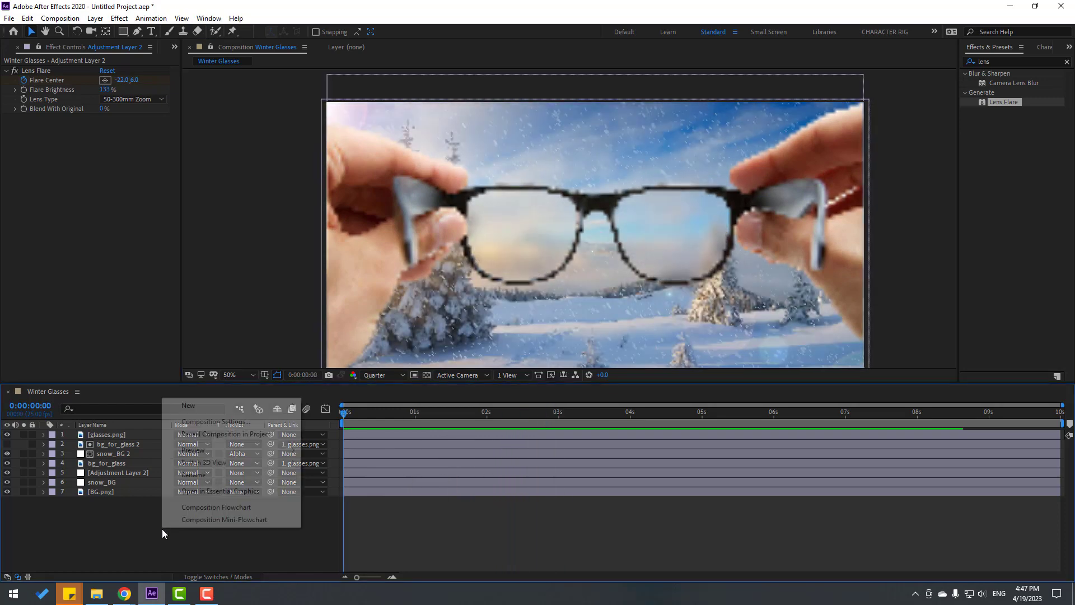
{"action": "mouse_move", "coordinate": [241, 406]}
{"action": "left_click", "coordinate": [336, 471]}
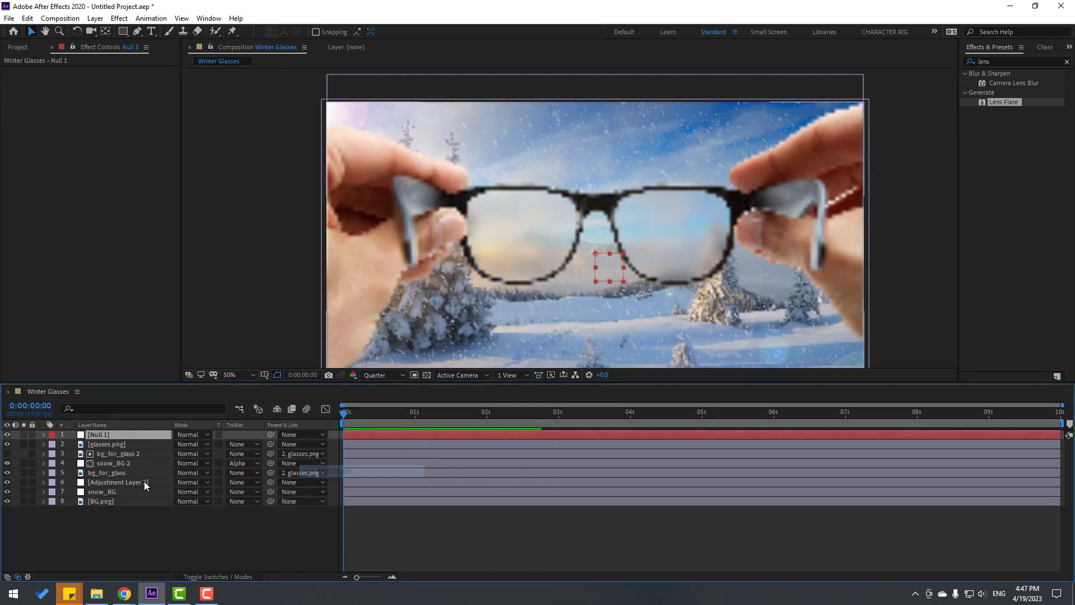
{"action": "key", "text": "Return"}
{"action": "type", "text": "Came"}
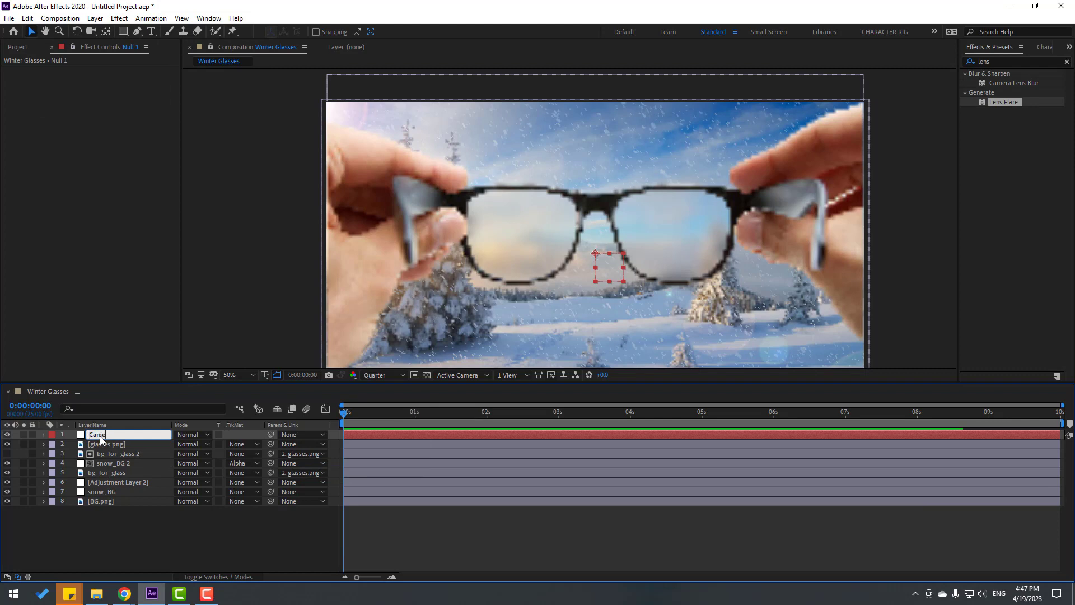
{"action": "type", "text": "ra"}
{"action": "key", "text": "Return"}
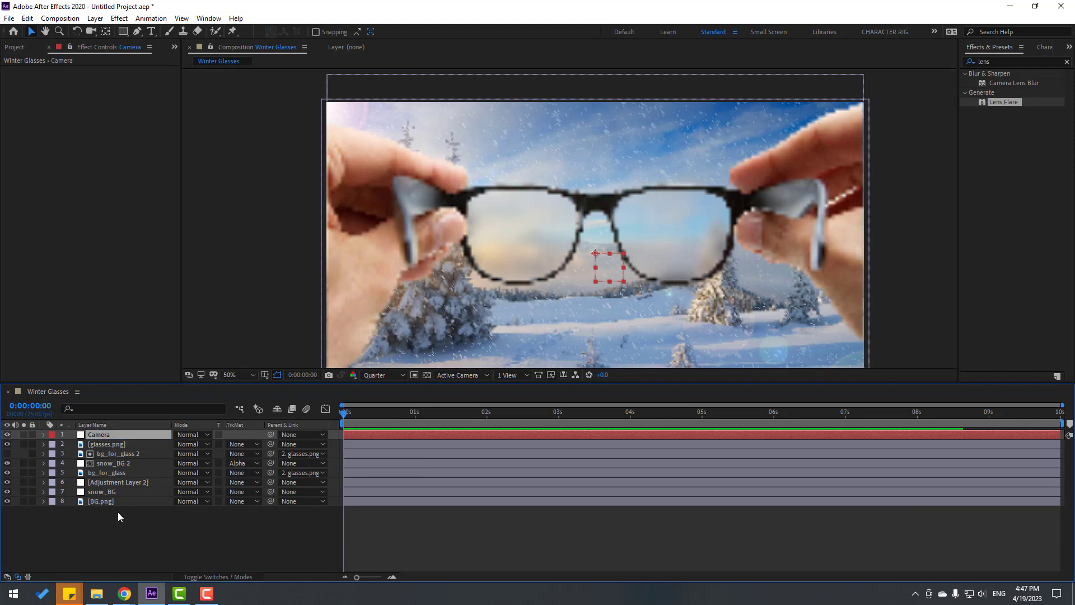
Step: Parent glasses.png, snow_BG 2, Adjustment Layer 2, snow_BG and BG.png to Camera, then show Camera's Position
{"action": "left_click", "coordinate": [112, 445]}
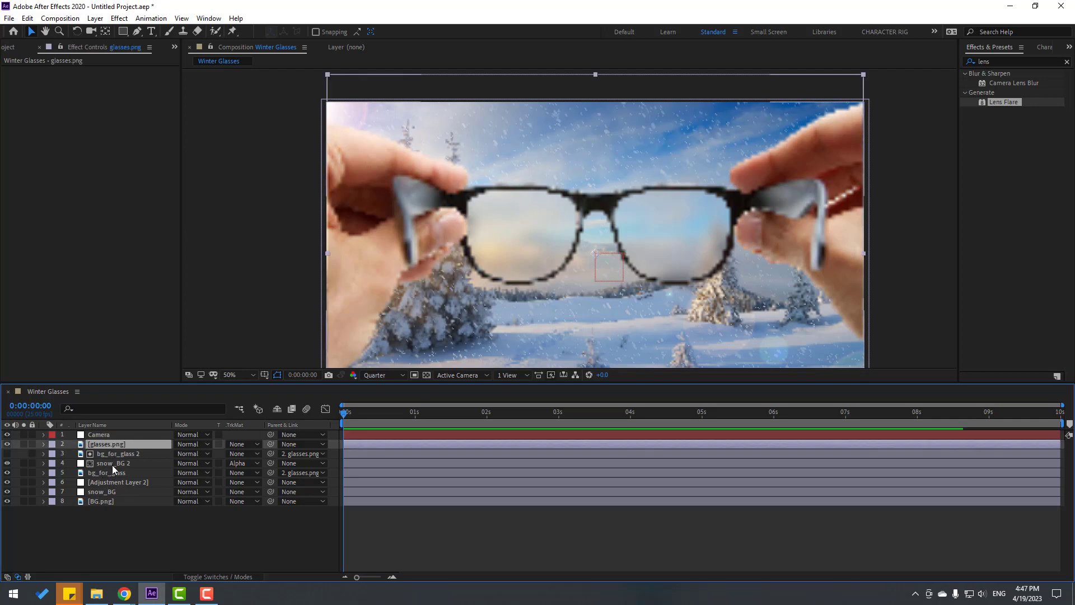
{"action": "left_click", "coordinate": [112, 465], "text": "ctrl"}
{"action": "left_click", "coordinate": [116, 482], "text": "ctrl"}
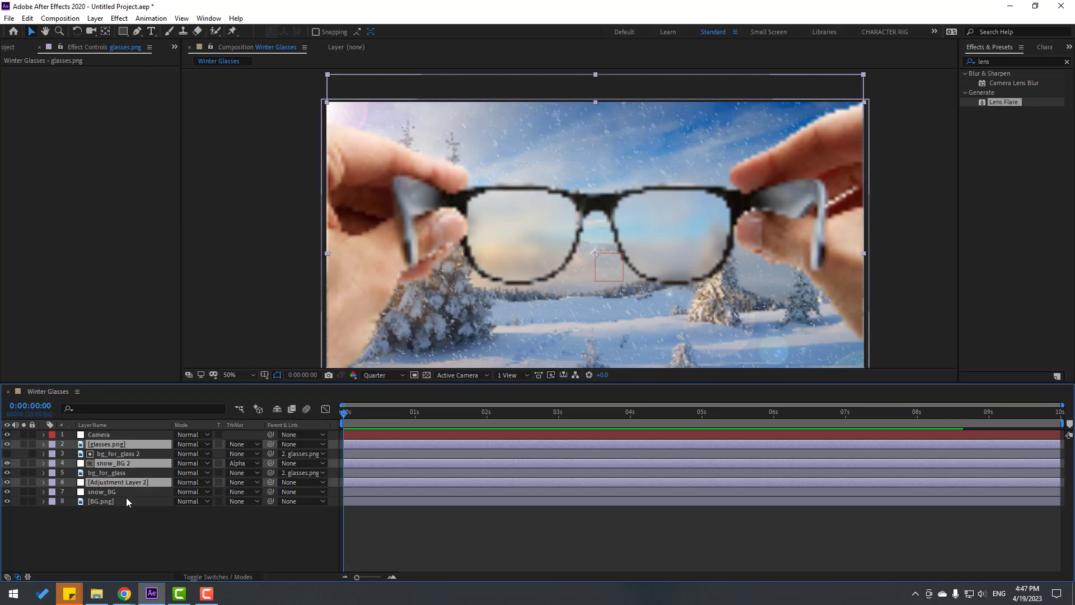
{"action": "left_click", "coordinate": [126, 492], "text": "ctrl"}
{"action": "left_click", "coordinate": [99, 503], "text": "ctrl"}
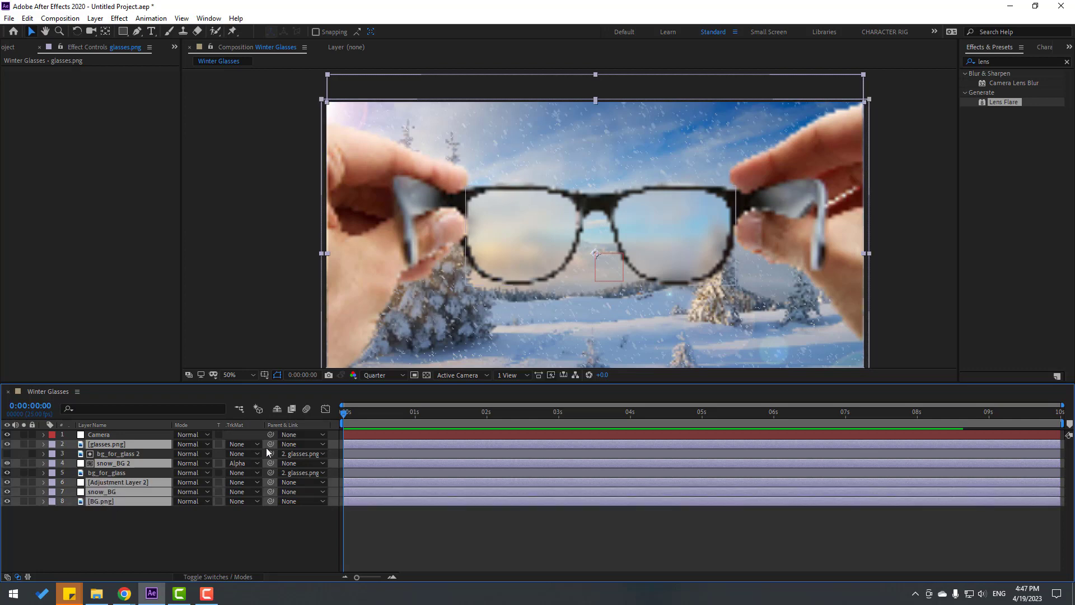
{"action": "left_click_drag", "start_coordinate": [270, 444], "coordinate": [99, 436]}
{"action": "left_click", "coordinate": [99, 437]}
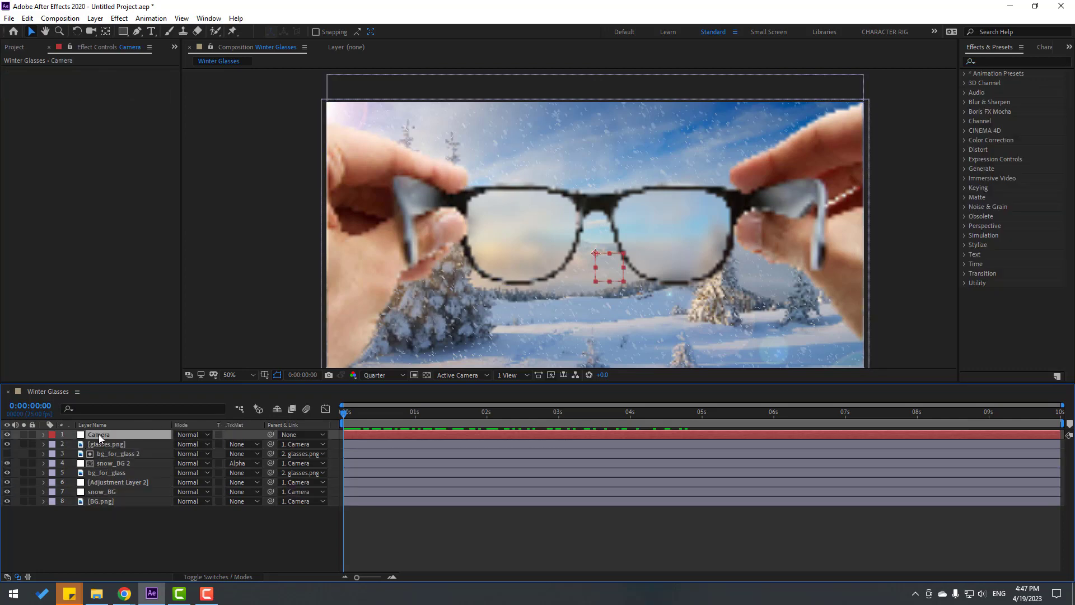
{"action": "key", "text": "p"}
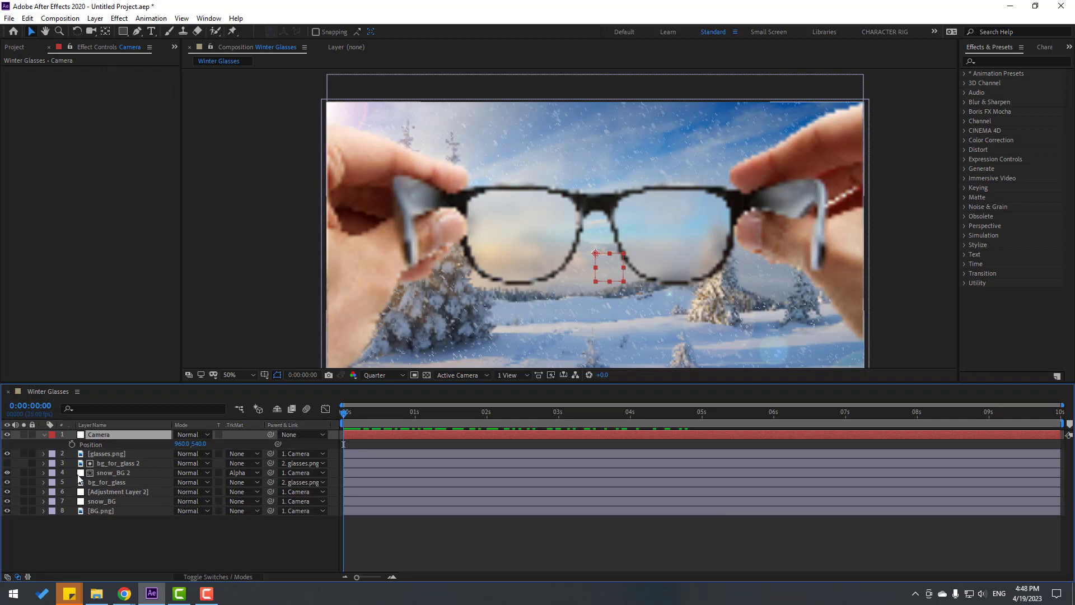
Step: Give Camera's Position the expression wiggle(1,12) and preview the shaking scene
{"action": "left_click", "coordinate": [73, 445], "text": "alt"}
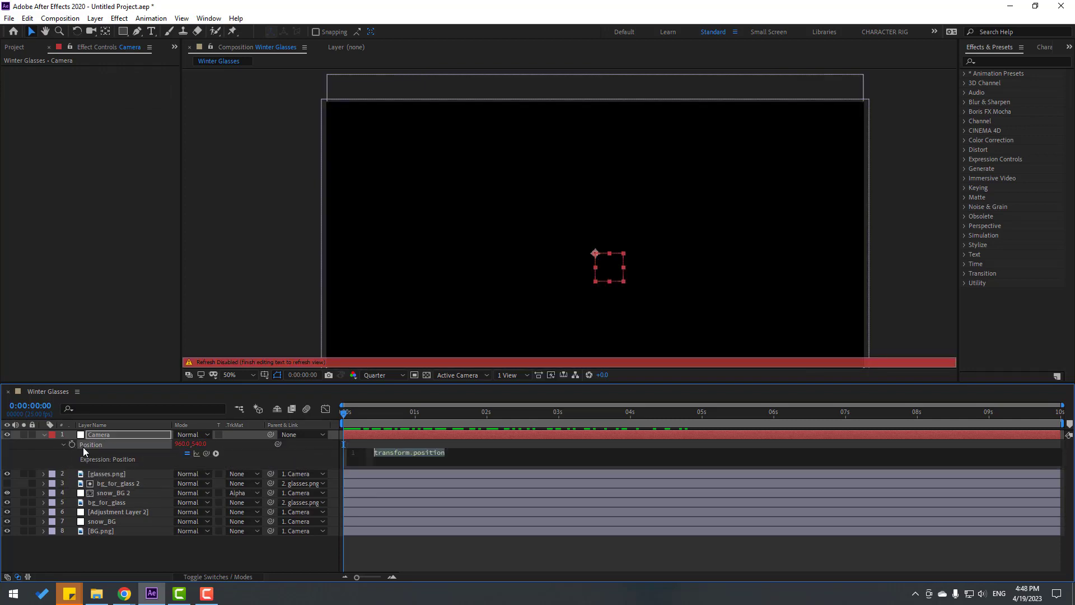
{"action": "type", "text": "wiggle"}
{"action": "key", "text": "Return"}
{"action": "left_click", "coordinate": [507, 561]}
{"action": "key", "text": "space"}
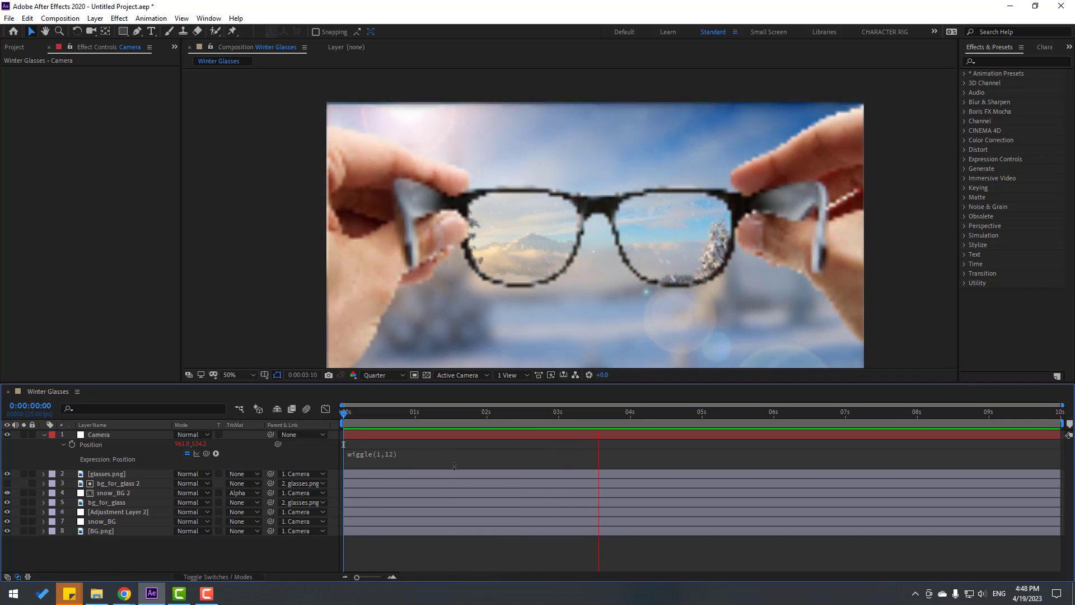
{"action": "left_click", "coordinate": [446, 414]}
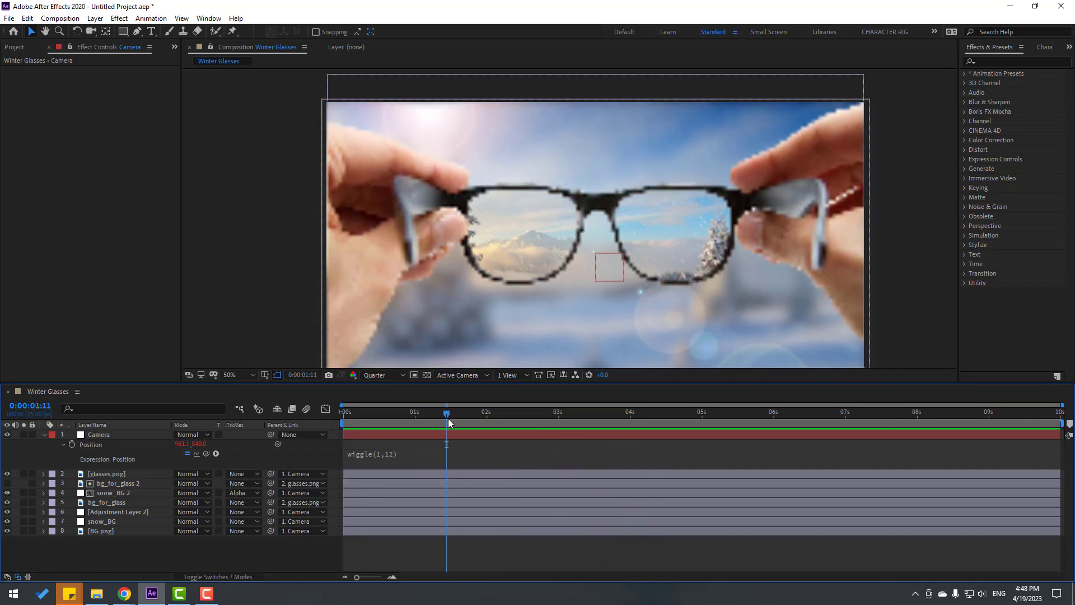
{"action": "left_click", "coordinate": [126, 473]}
Step: Scale glasses.png up to 330%
{"action": "key", "text": "s"}
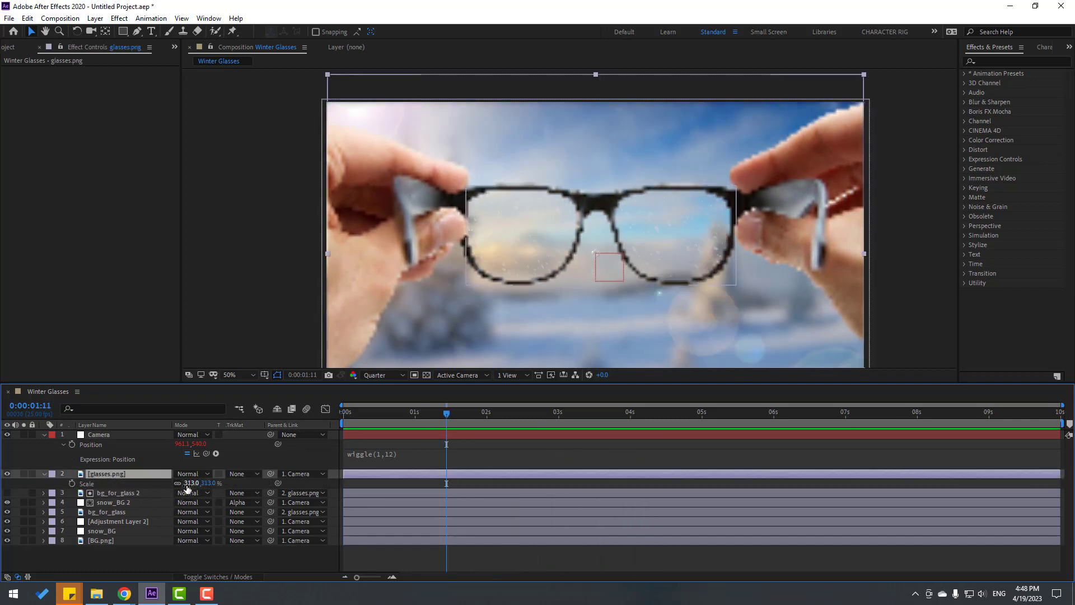
{"action": "left_click_drag", "start_coordinate": [193, 482], "coordinate": [201, 483]}
{"action": "left_click_drag", "start_coordinate": [384, 412], "coordinate": [327, 417]}
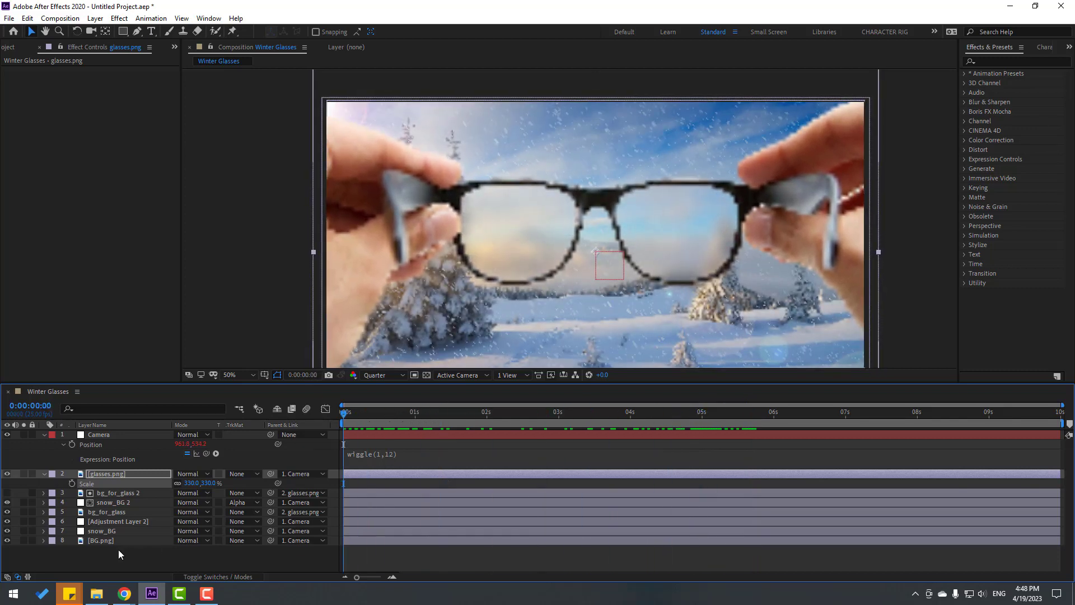
Step: Set BG.png's parent to None, detaching it from the Camera null
{"action": "left_click", "coordinate": [94, 541]}
{"action": "left_click", "coordinate": [279, 541]}
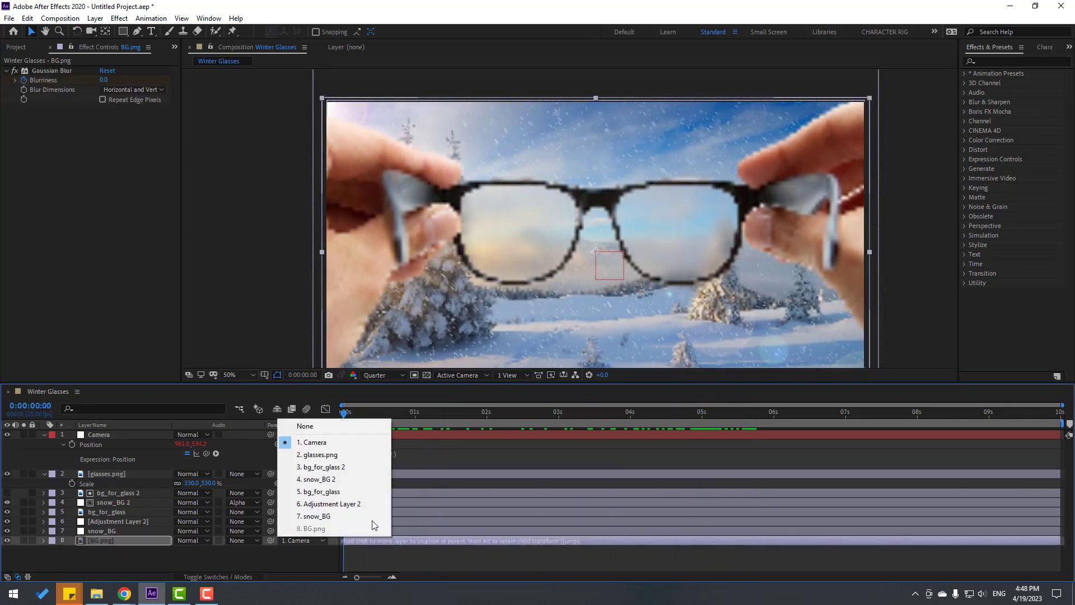
{"action": "left_click", "coordinate": [296, 423]}
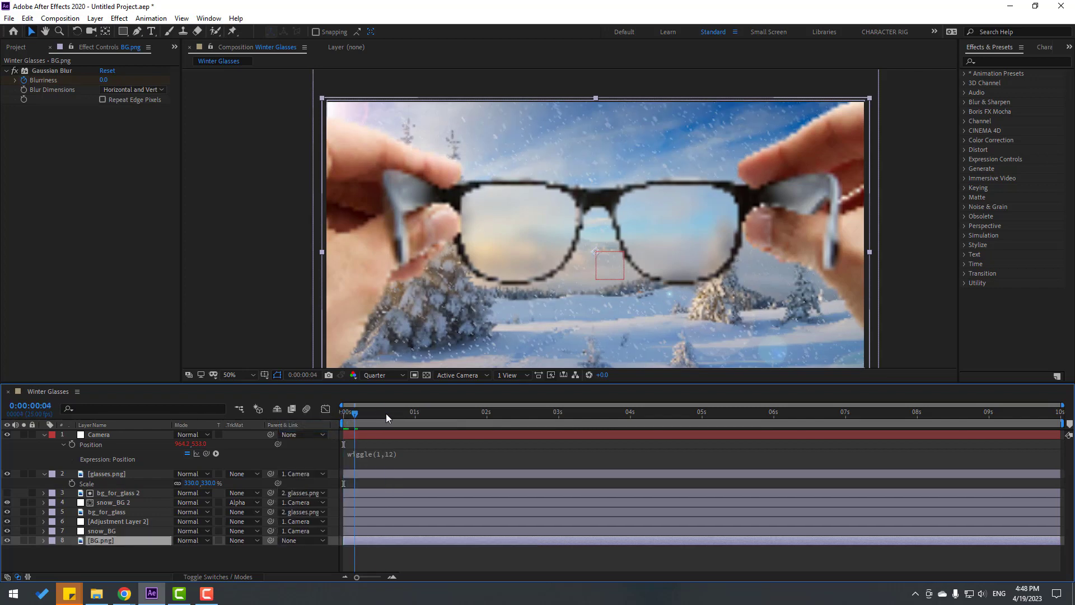